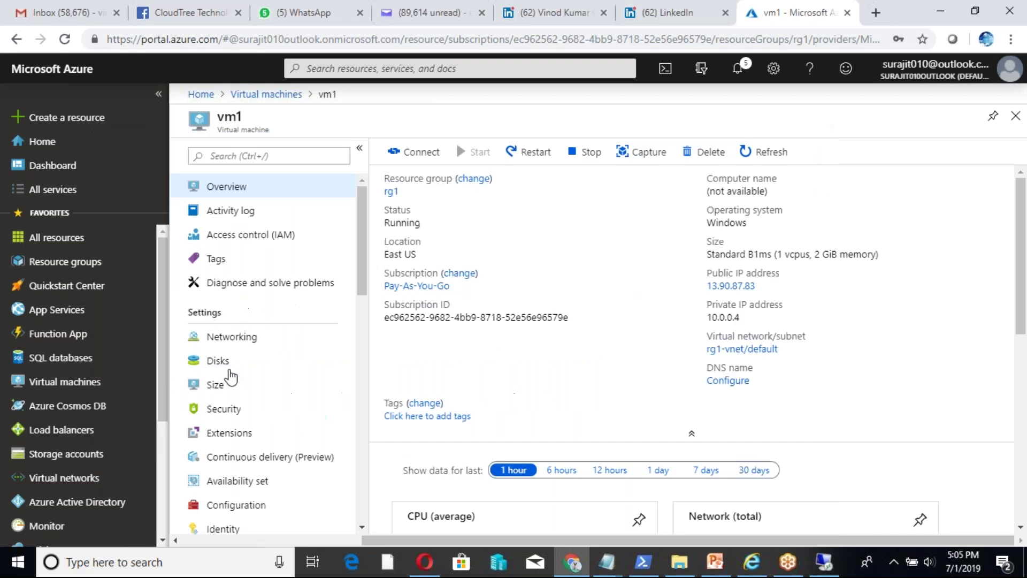
Step: Open the OS disk of virtual machine vm1 from its disk settings
click(228, 368)
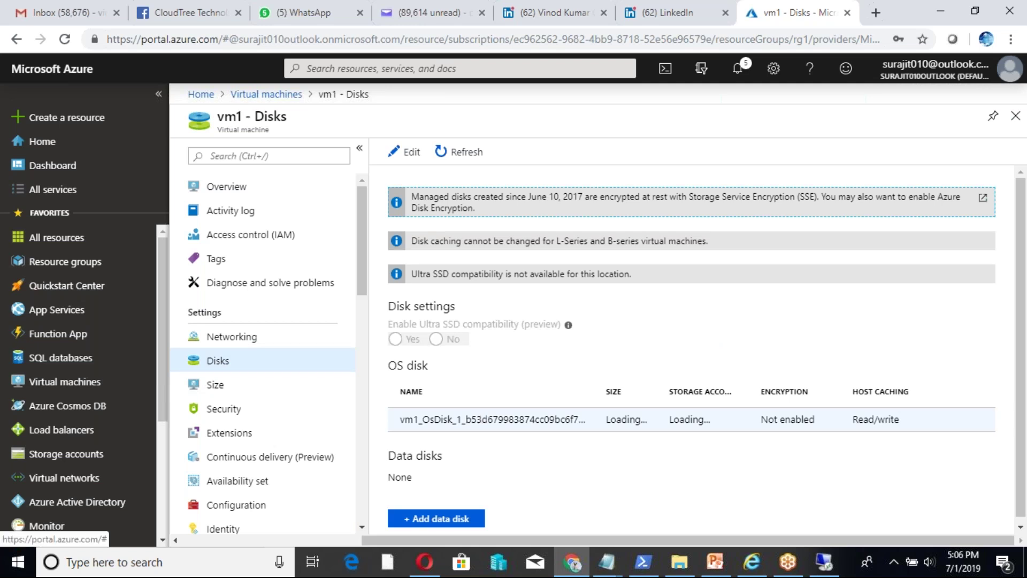
click(481, 422)
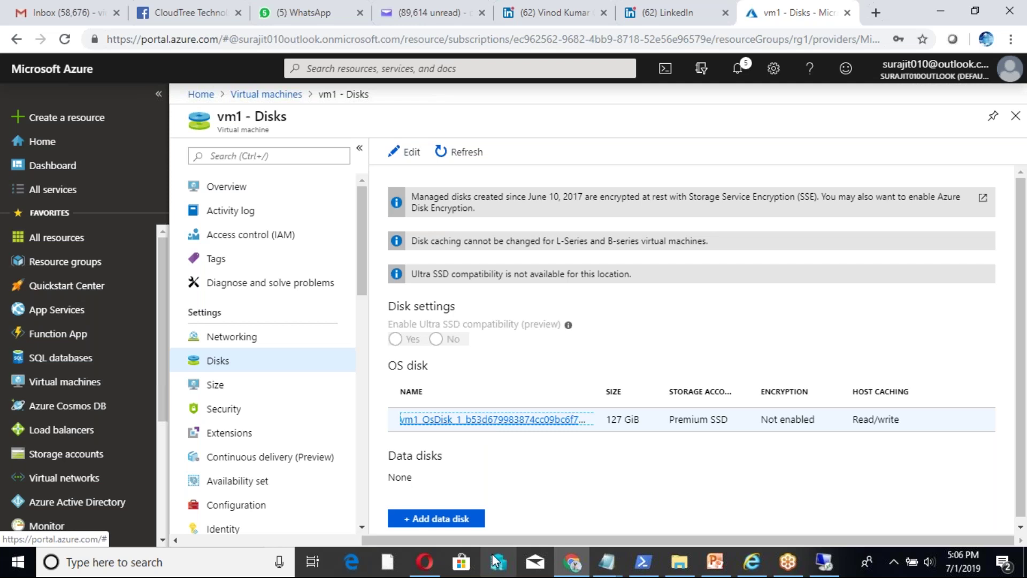
click(507, 423)
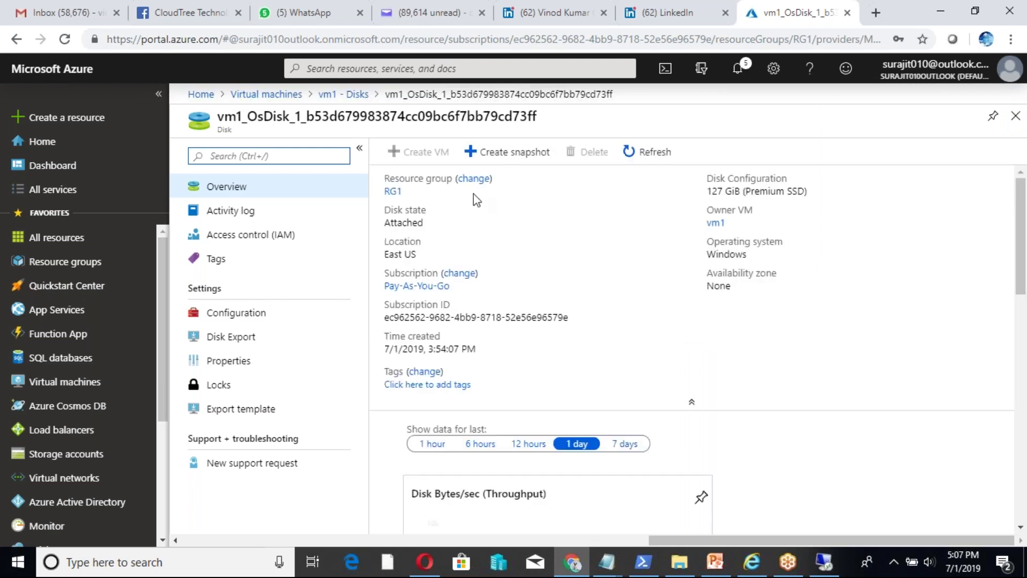
Step: Create a snapshot of the OS disk named test_snapshot1, keeping the other options at their defaults
click(508, 155)
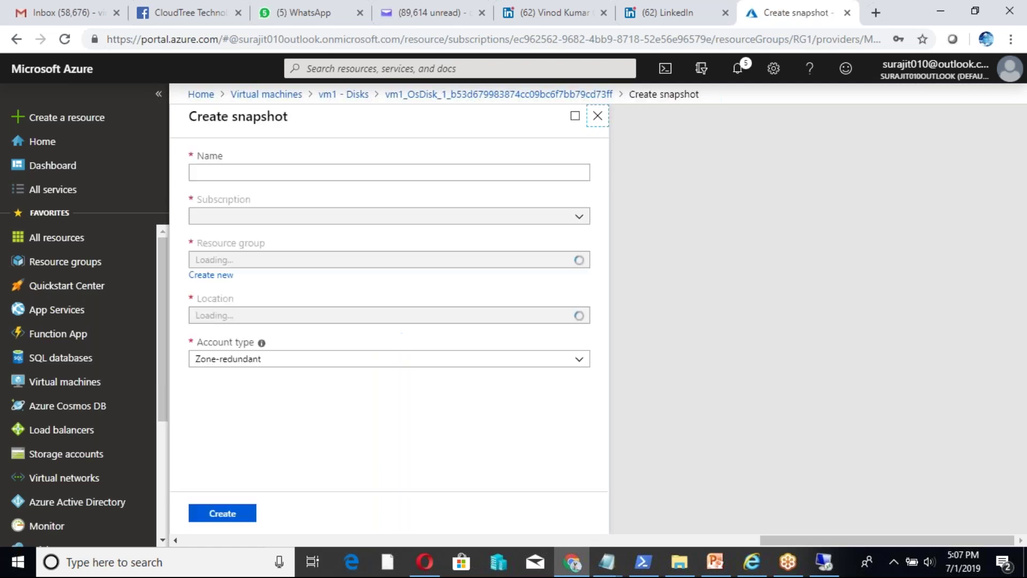
click(247, 170)
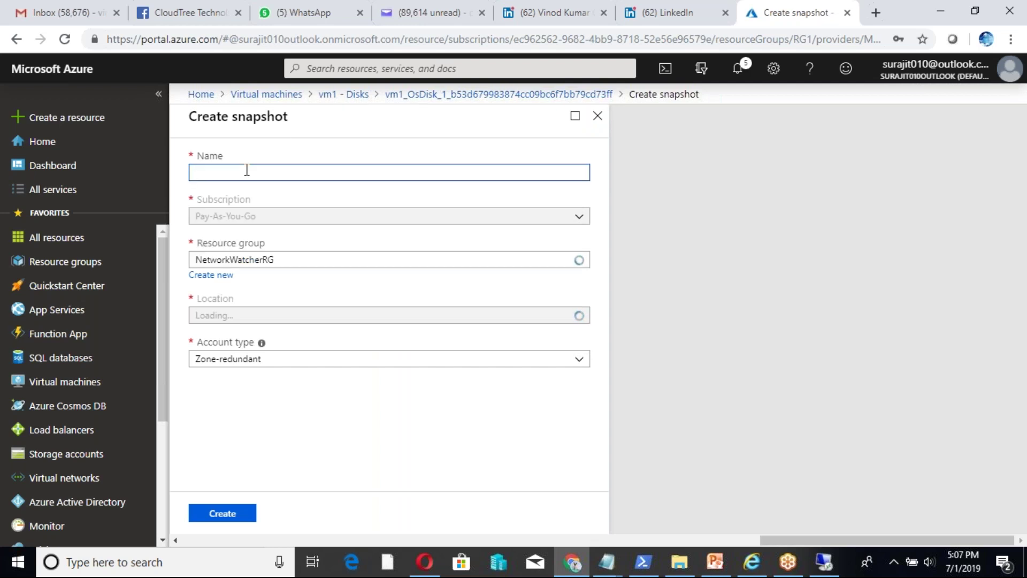
text(test_snapshot1)
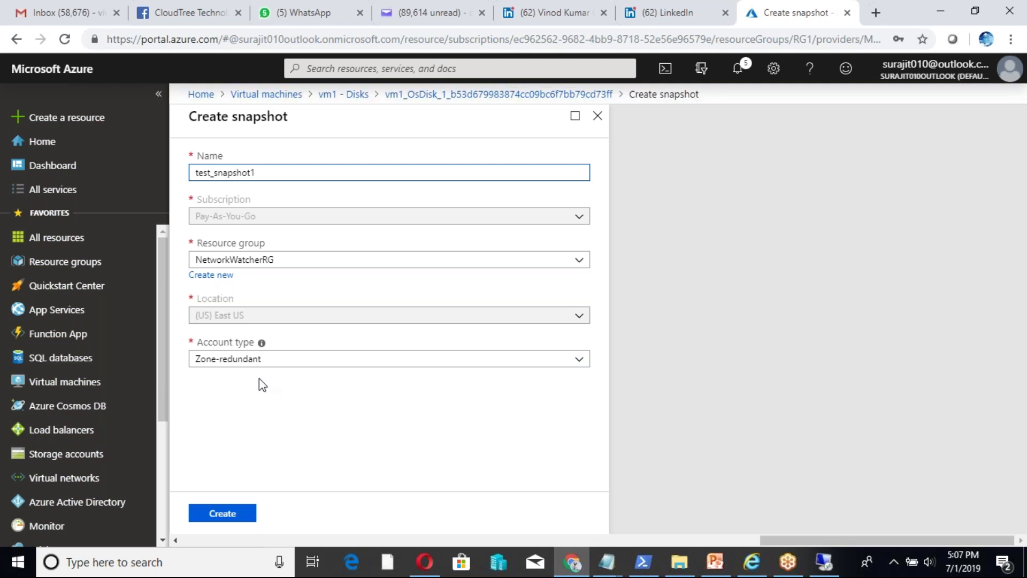
click(234, 514)
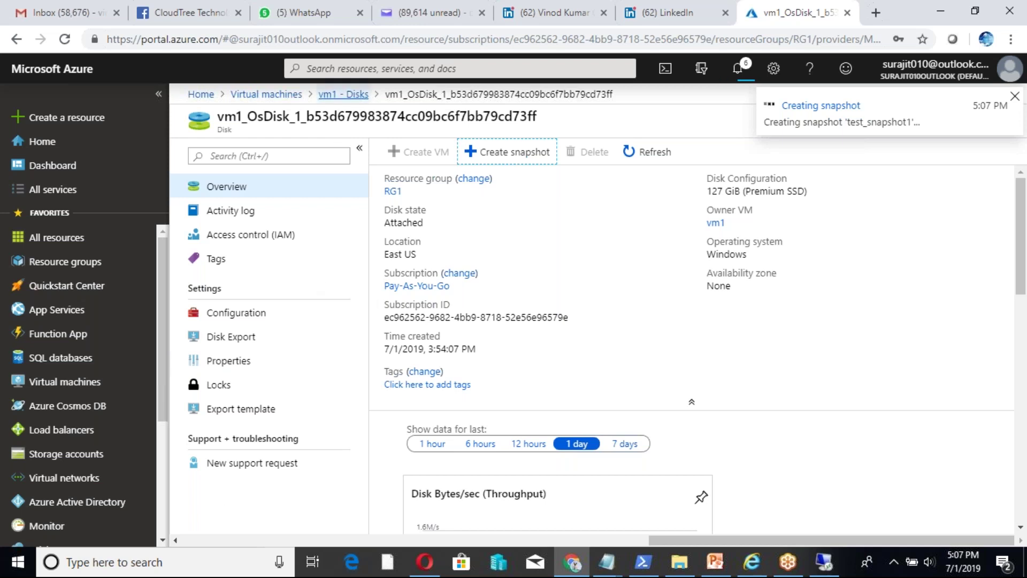
Step: Search the portal for "snap" and open the Snapshots service to check for the new snapshot
click(365, 66)
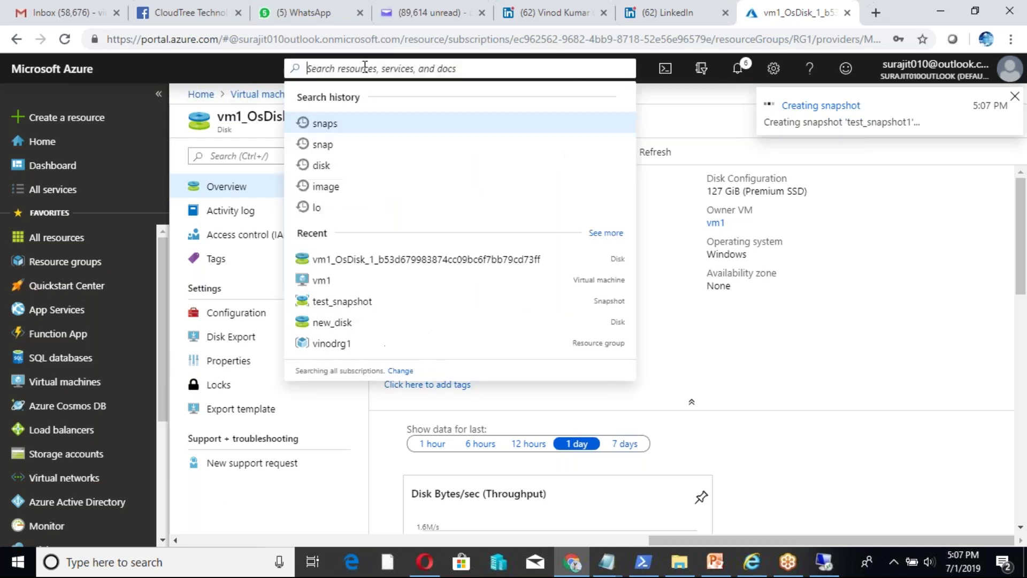
text(s)
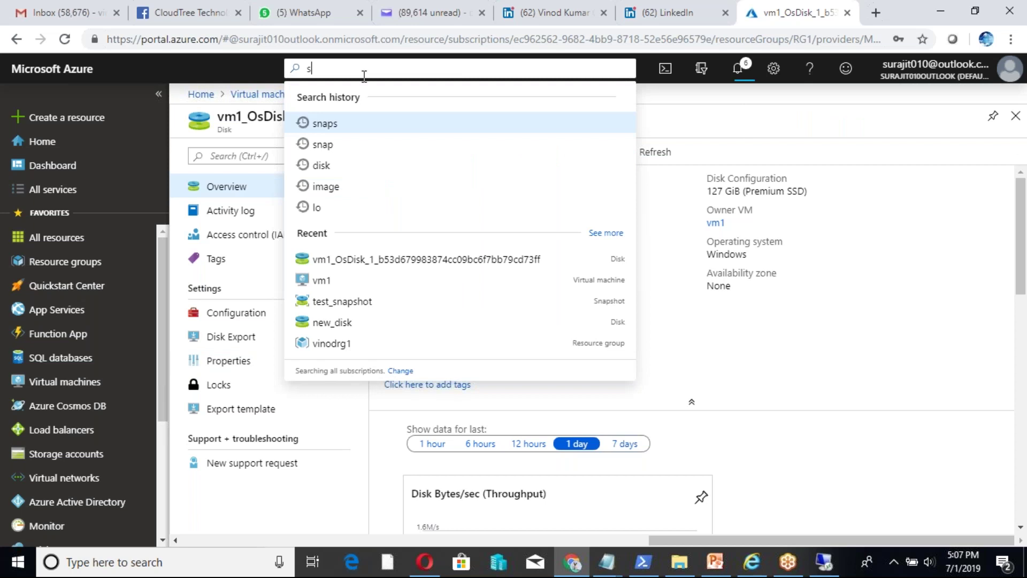
text(nap)
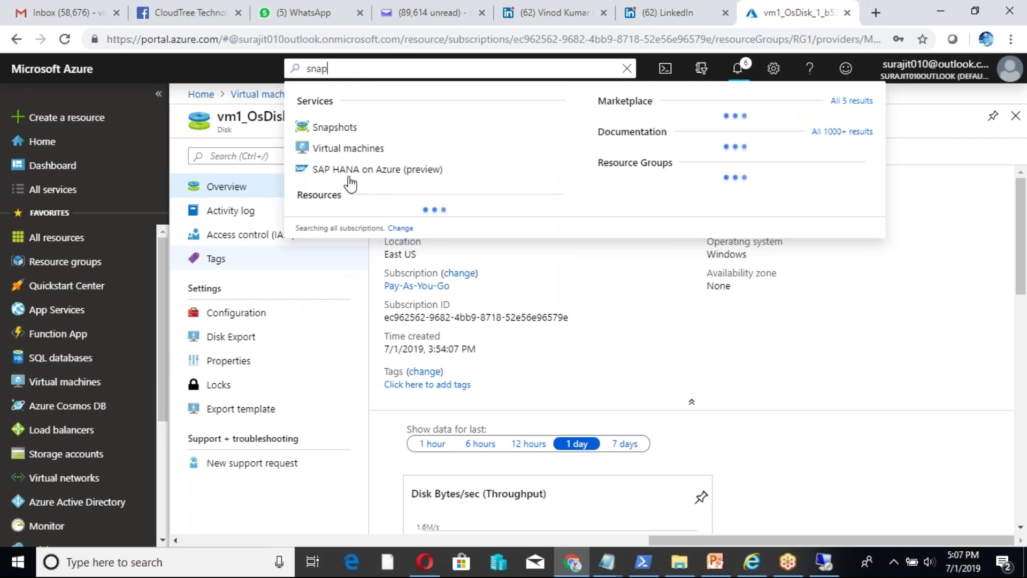
click(347, 131)
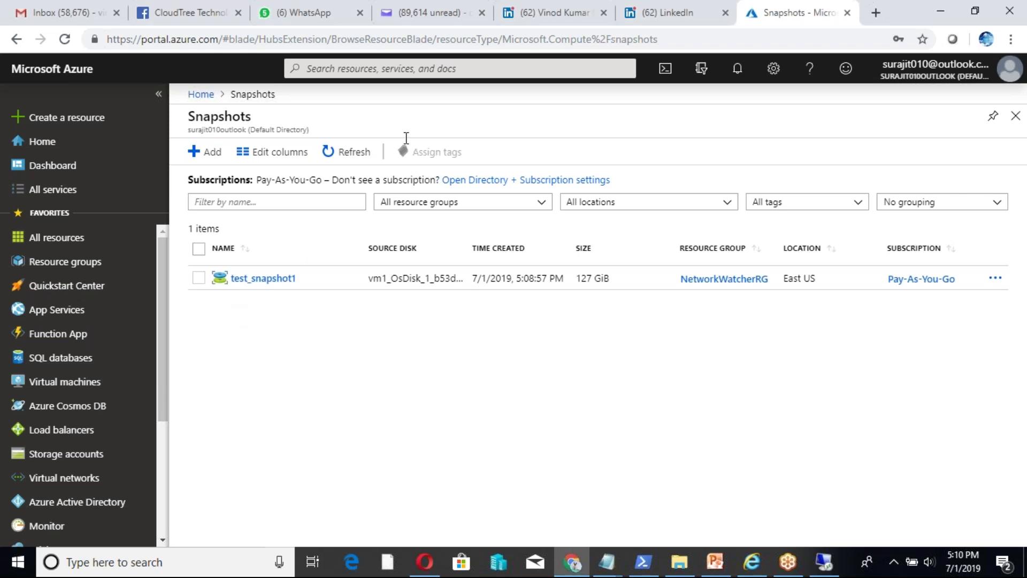
Step: Switch to the vm1 remote desktop session and permanently delete file1, file2 and file3 from its desktop
click(822, 562)
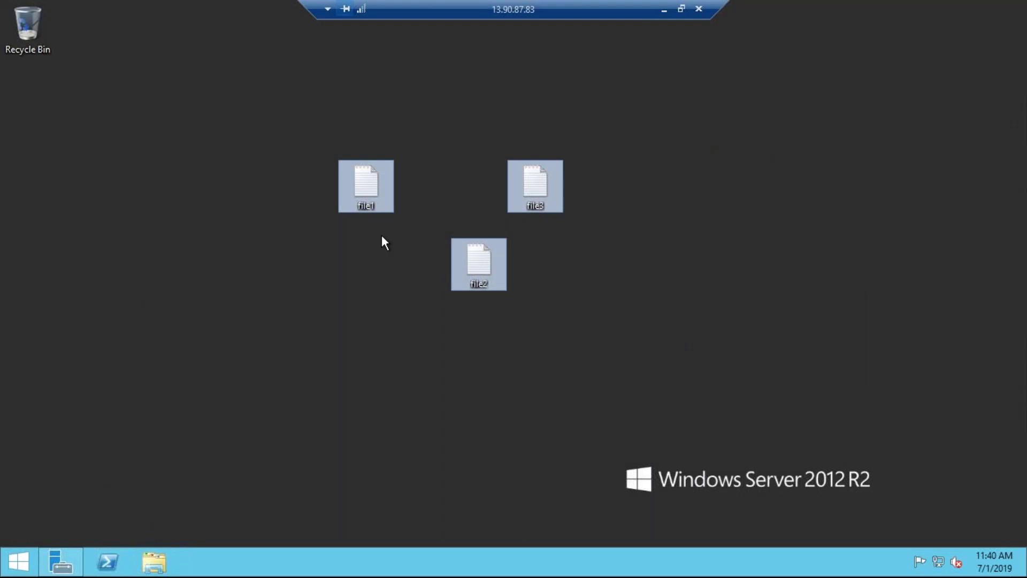
drag(276, 138, 606, 303)
key(shift+Delete)
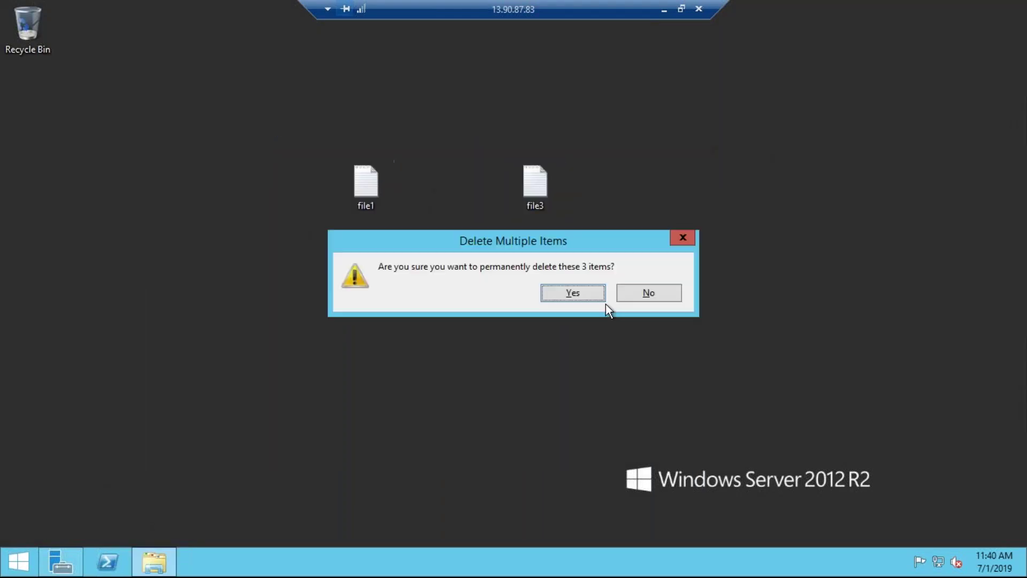
click(589, 304)
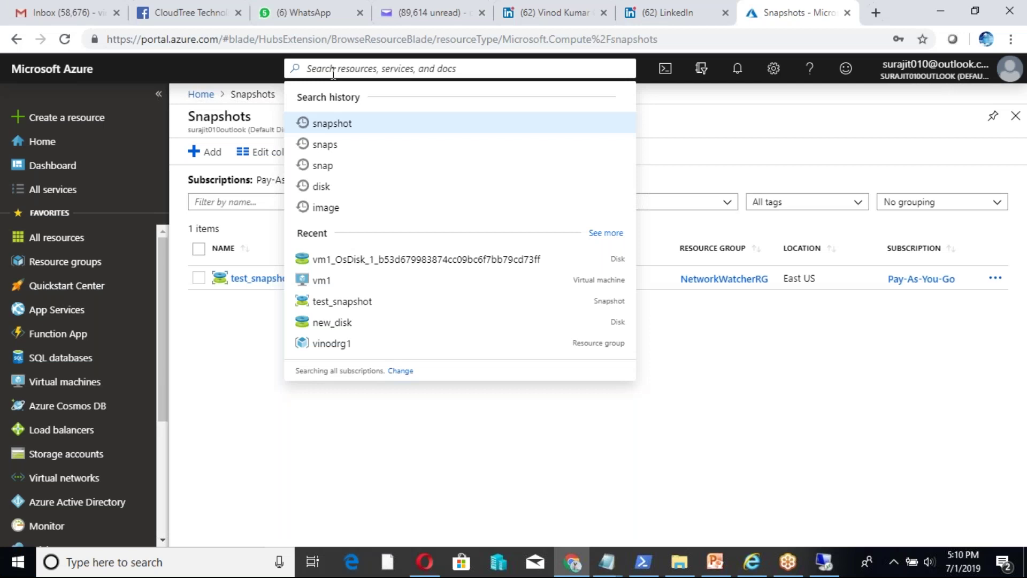
Step: Back in the Azure portal, search for "disk" and open the Disks service
text(disk)
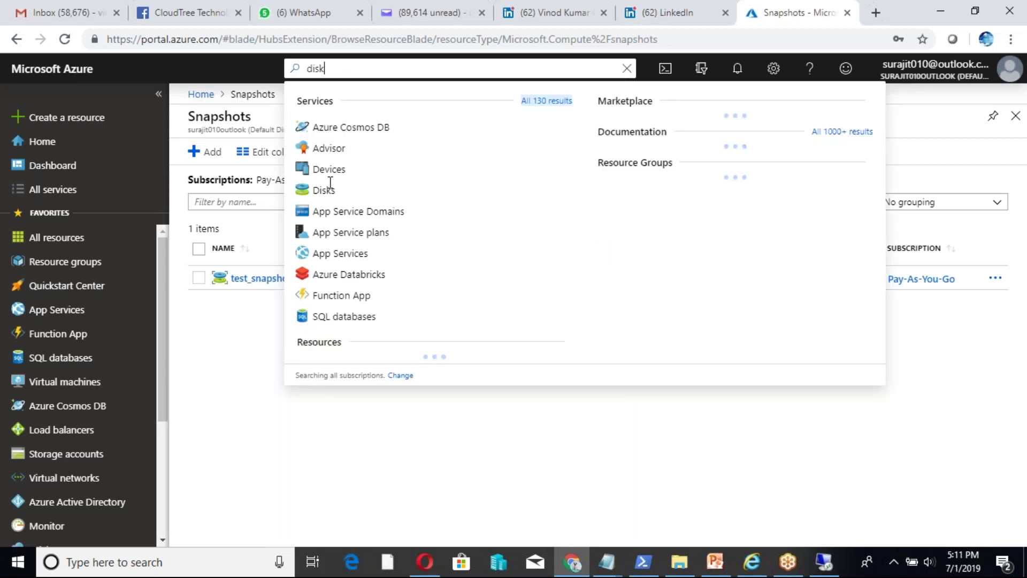
click(325, 128)
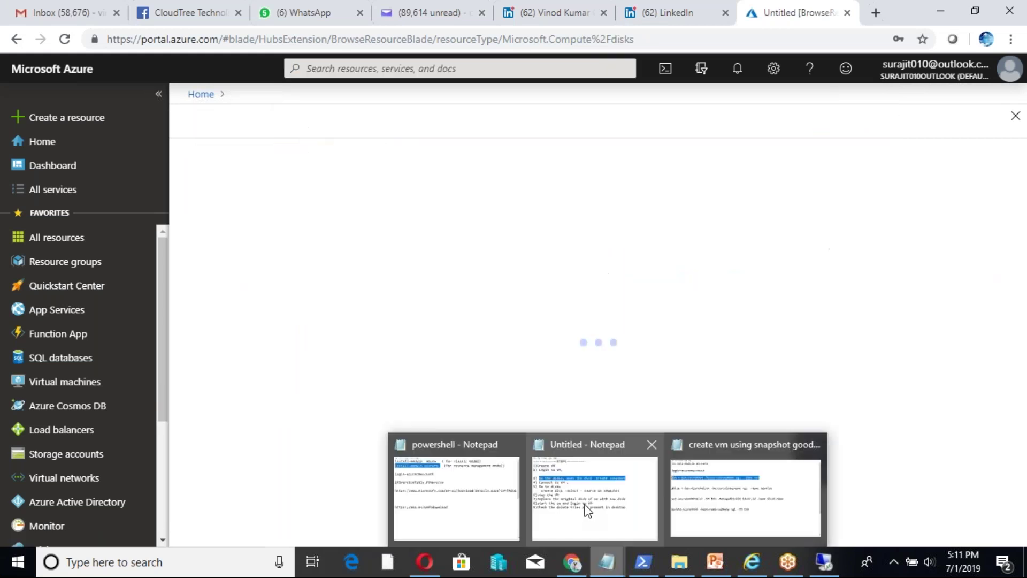
Step: Review the Notepad instructions on creating a new disk with a snapshot as its source, and minimize the notes
drag(136, 330, 464, 359)
click(228, 352)
text(new)
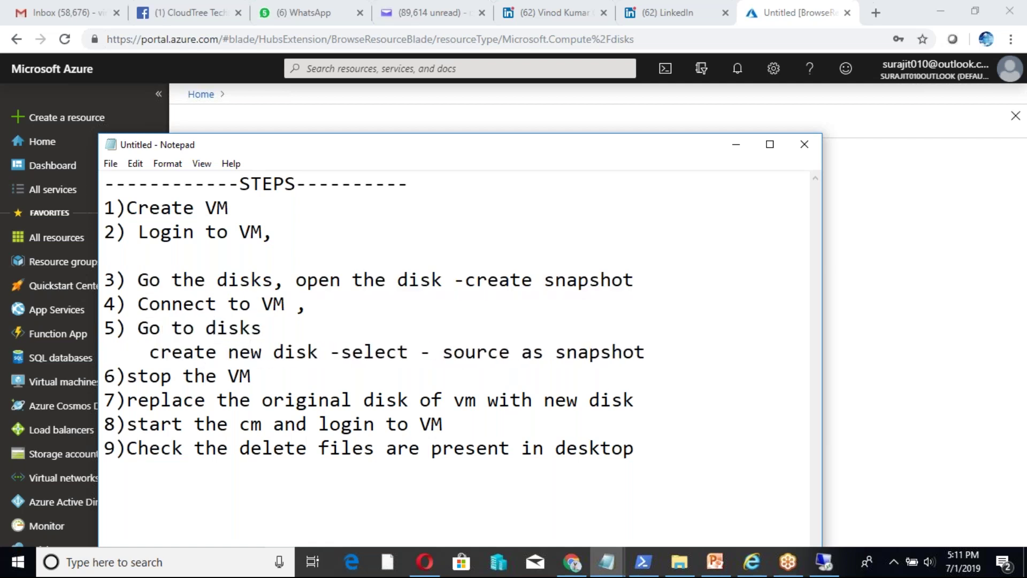
click(453, 349)
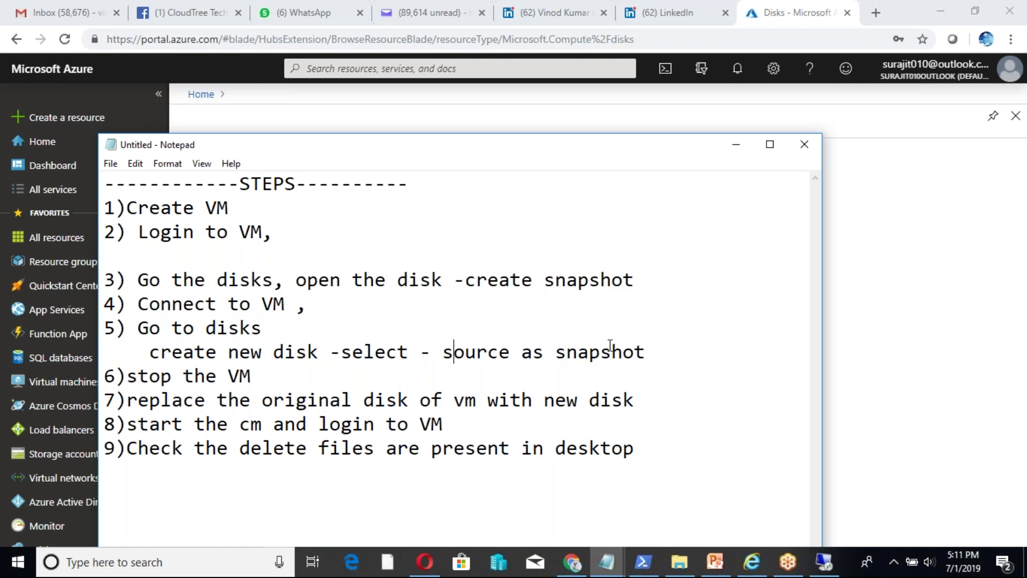
drag(610, 345, 634, 350)
click(736, 145)
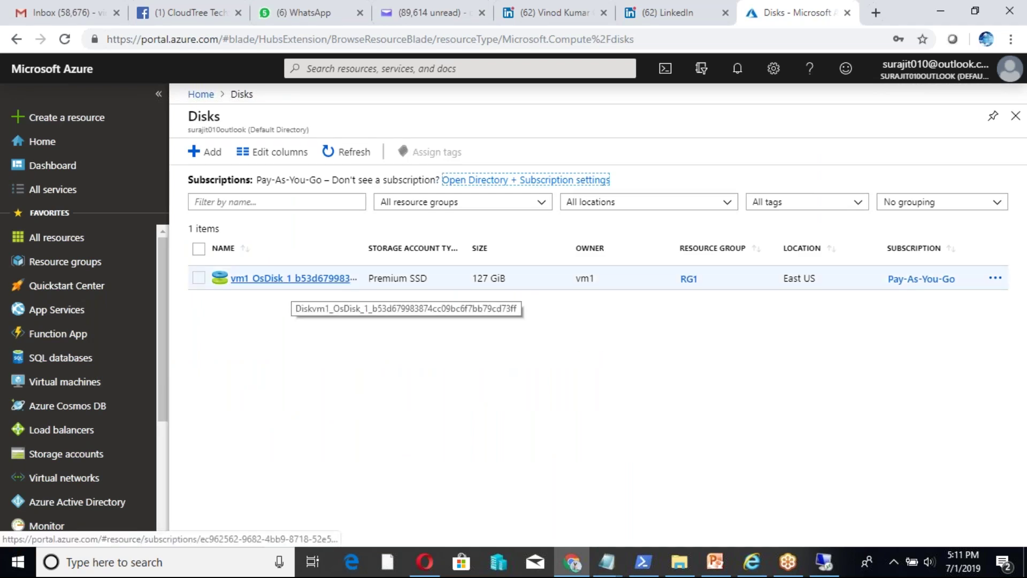
Step: Start a new managed disk named new_disk and set its region to (US) East US
click(216, 154)
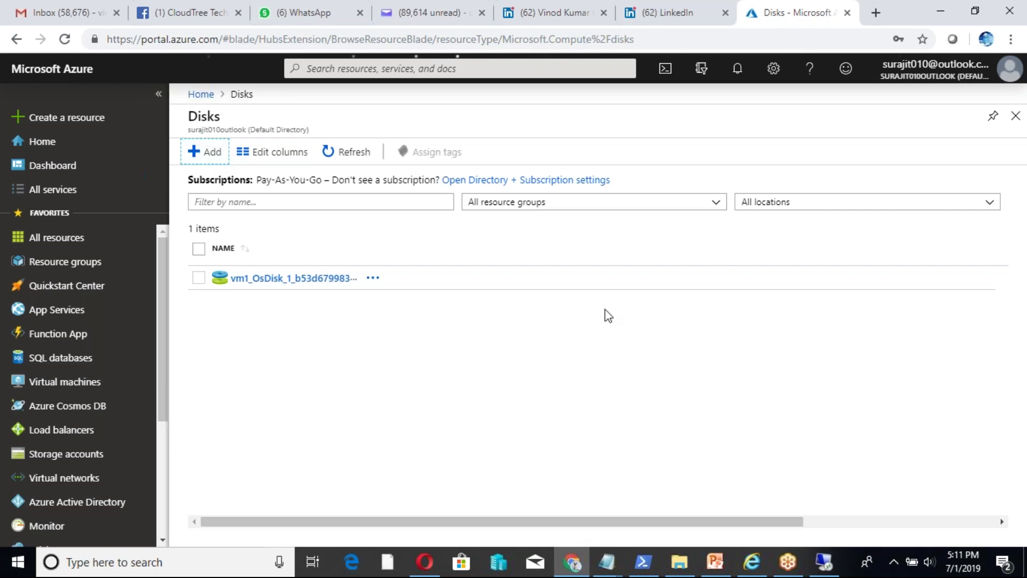
mouse_move(607, 561)
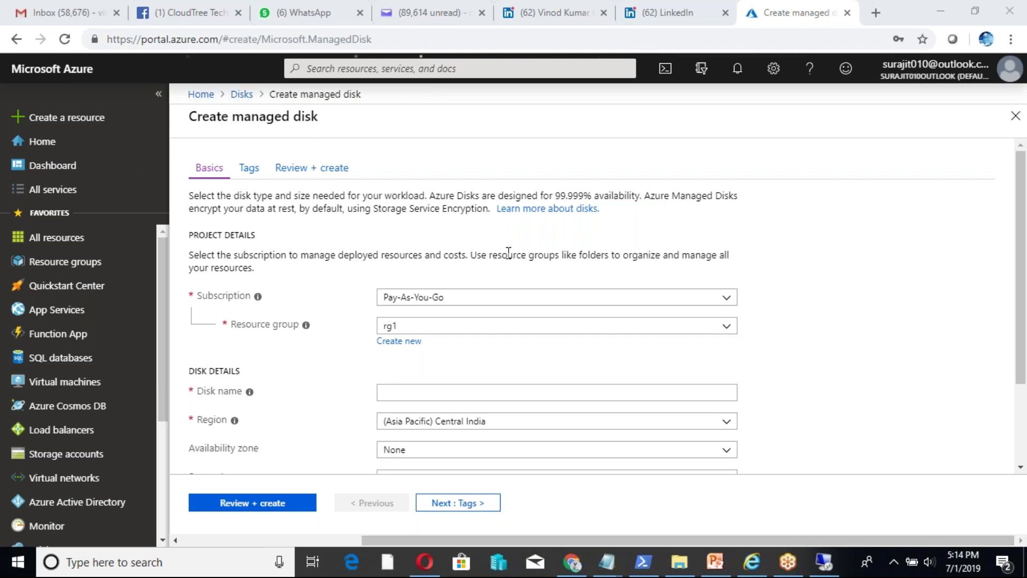
scroll(407, 318, down, 2)
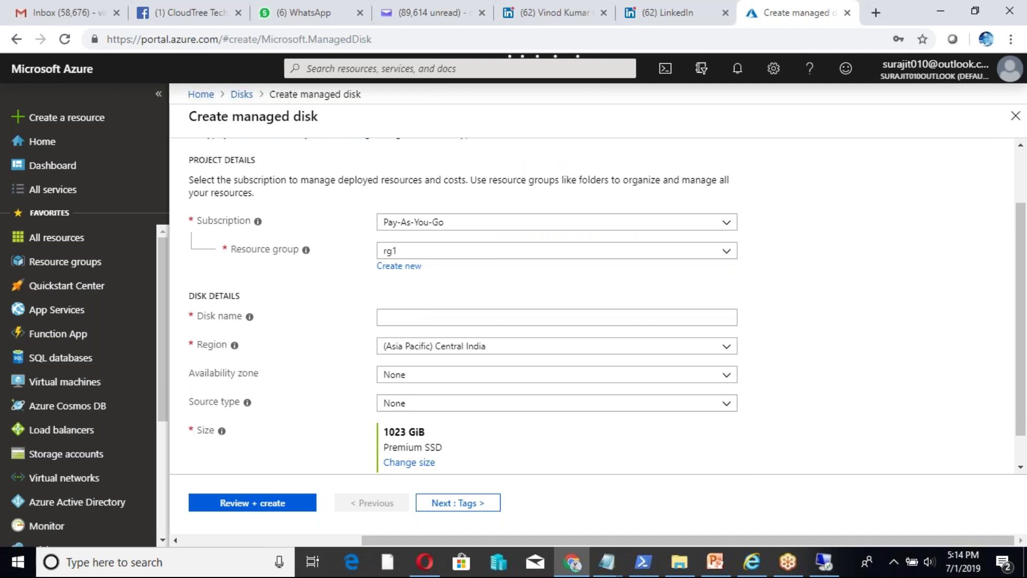
click(481, 317)
text(n)
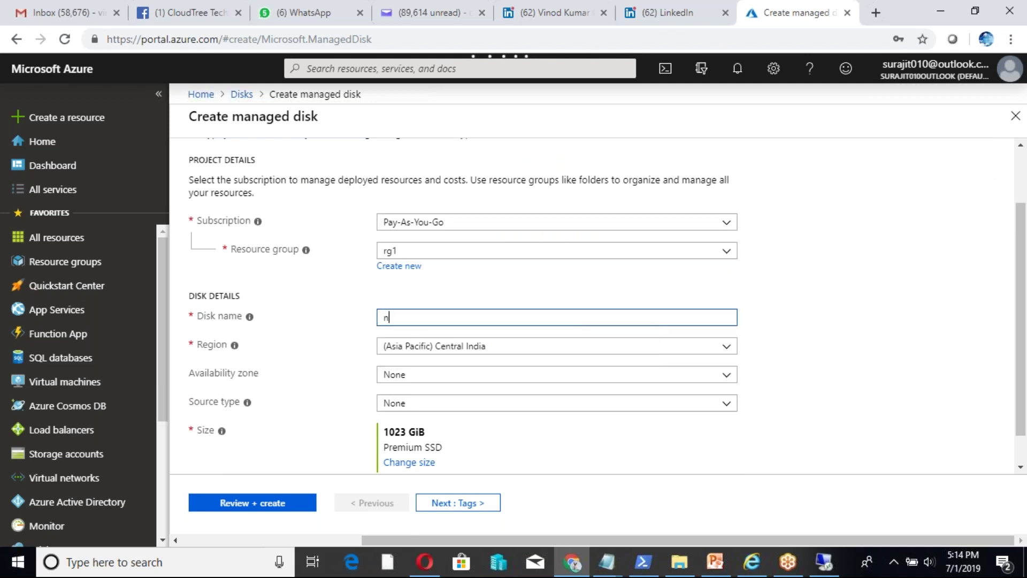
text(ew_disk)
click(727, 346)
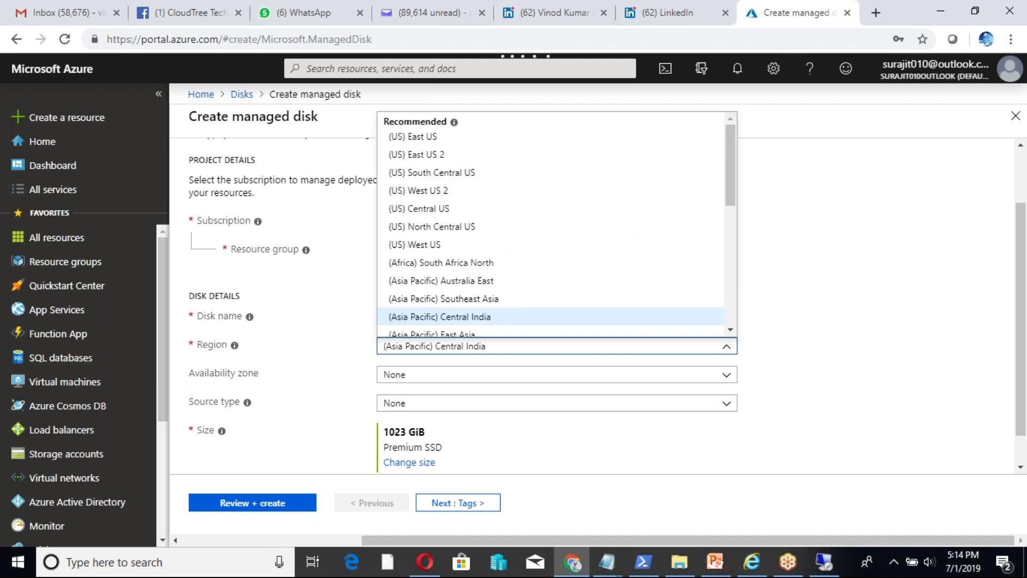
click(429, 137)
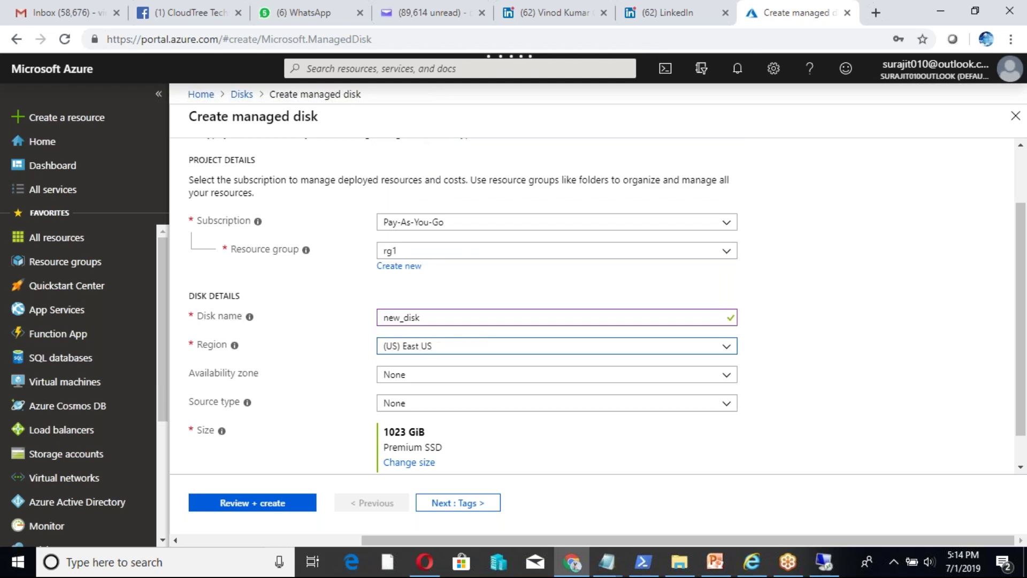
Step: Set the disk's source type to Snapshot and choose test_snapshot1 as the source snapshot
click(447, 403)
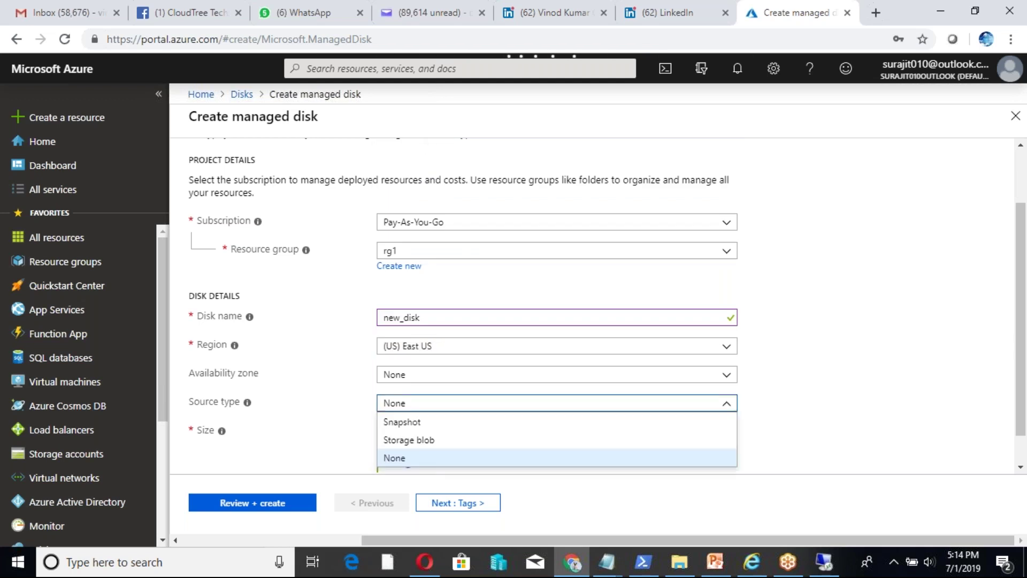
click(420, 423)
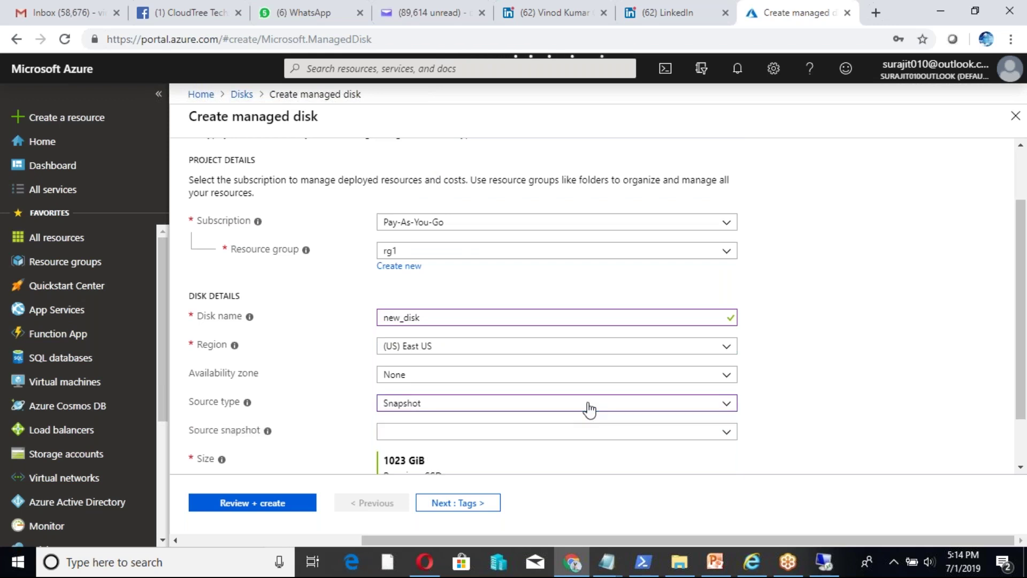
click(737, 433)
click(436, 452)
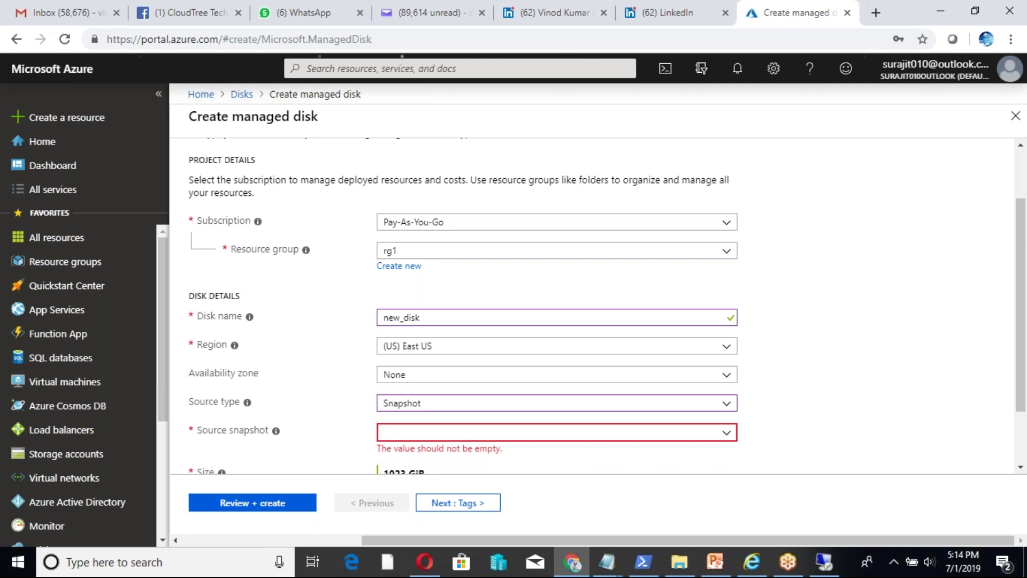
scroll(431, 441, down, 1)
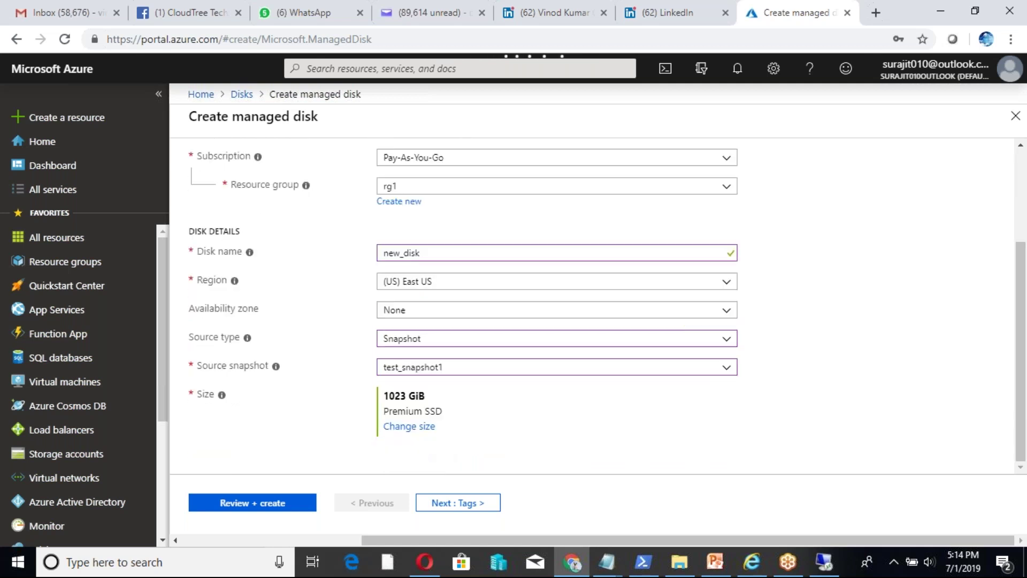
Step: Change the new disk's size to the 128 GiB Premium SSD (P10) option
click(409, 426)
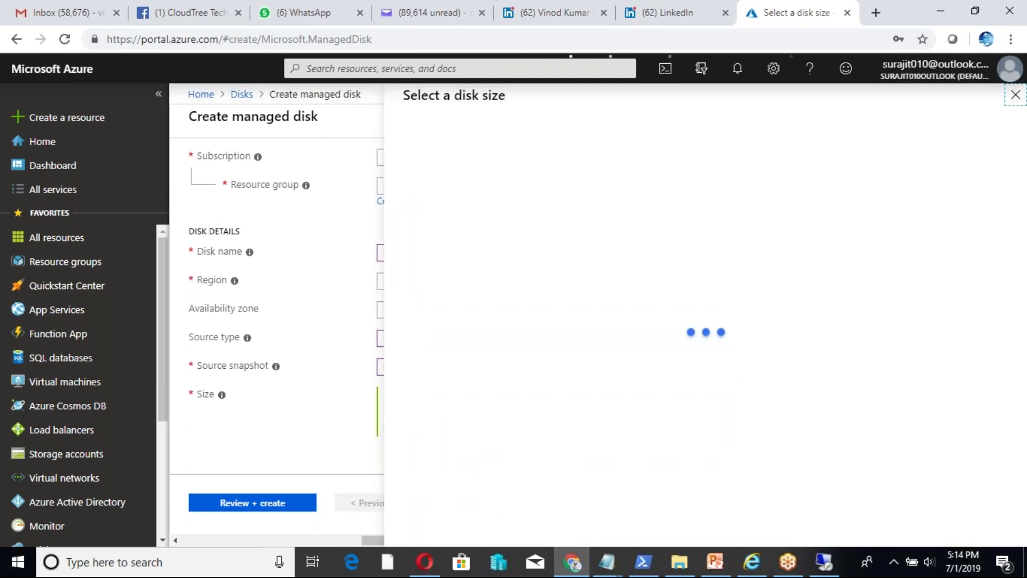
click(455, 286)
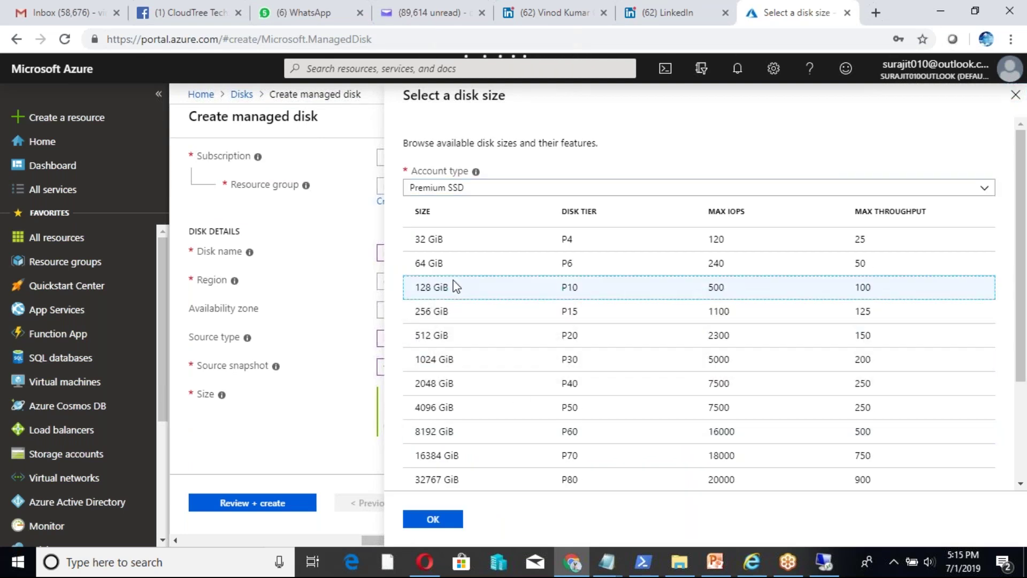
click(432, 518)
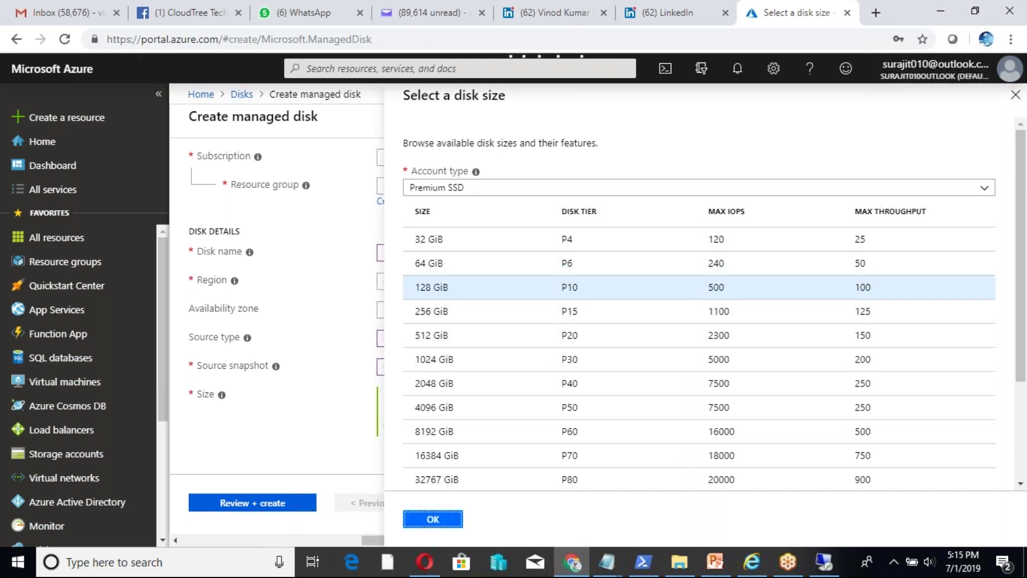
Step: Review the managed disk settings and create new_disk
click(246, 503)
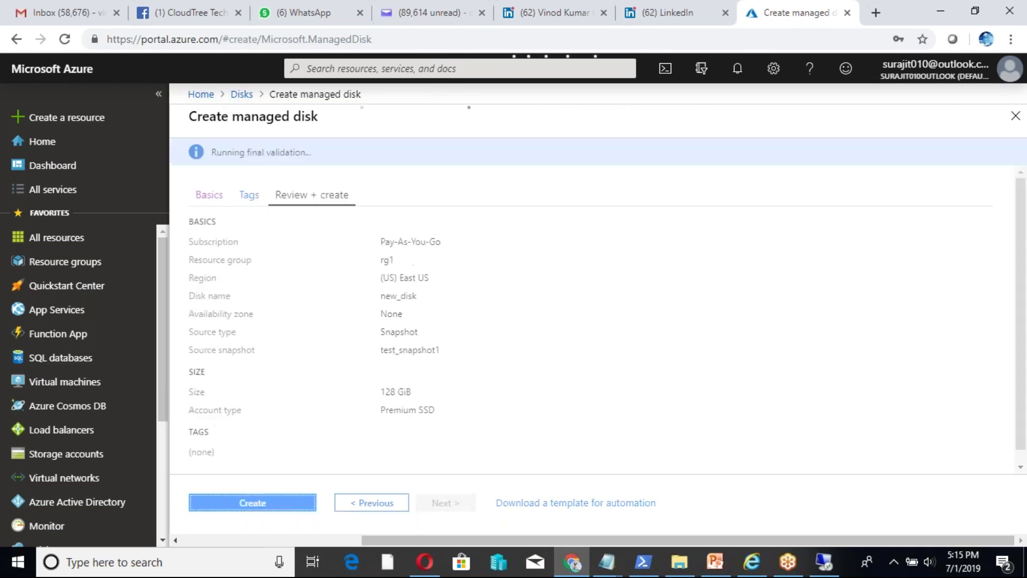
click(249, 505)
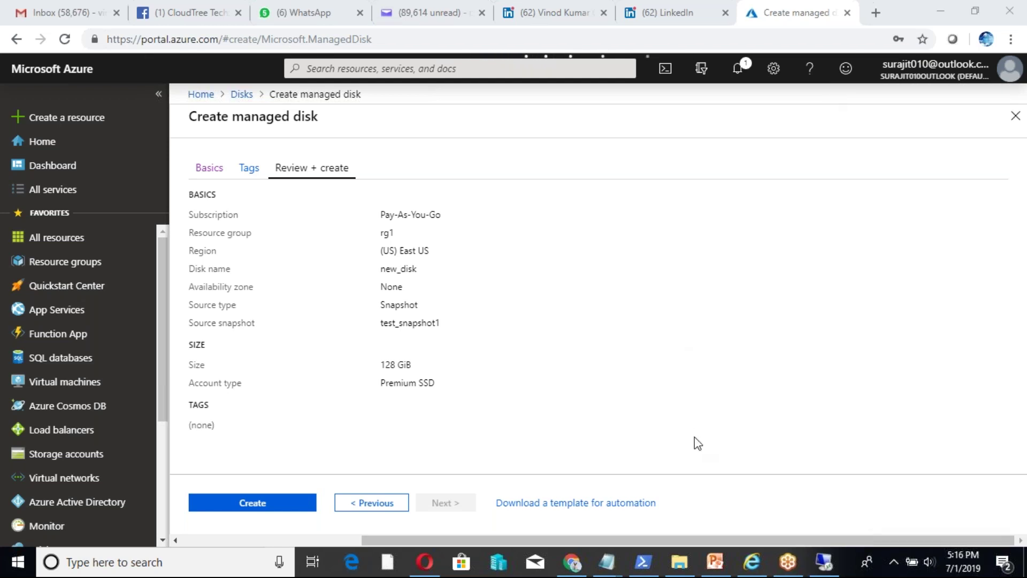
click(268, 506)
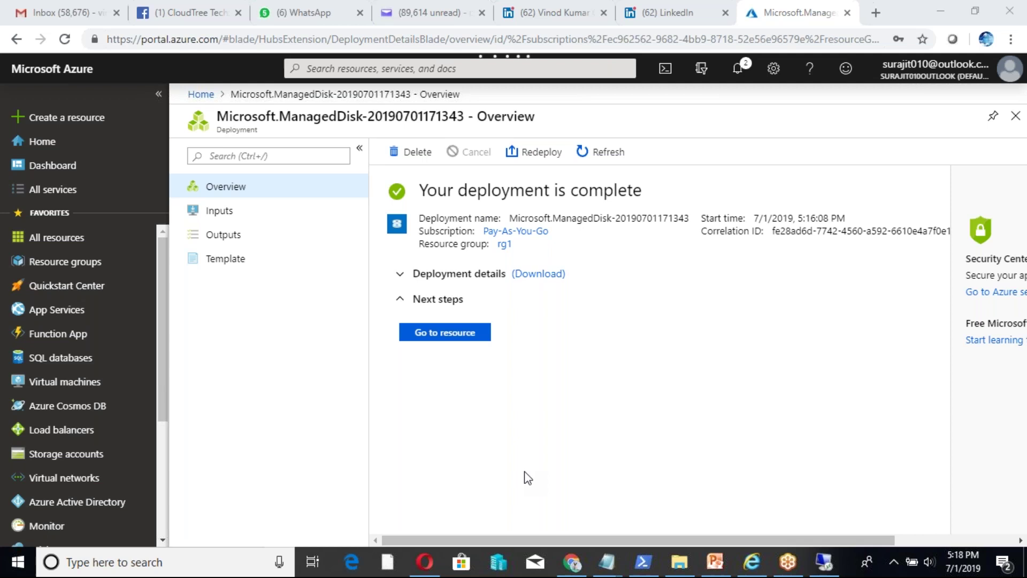
key(XF86AudioLowerVolume)
key(XF86AudioLowerVolume)
key(XF86AudioLowerVolume)
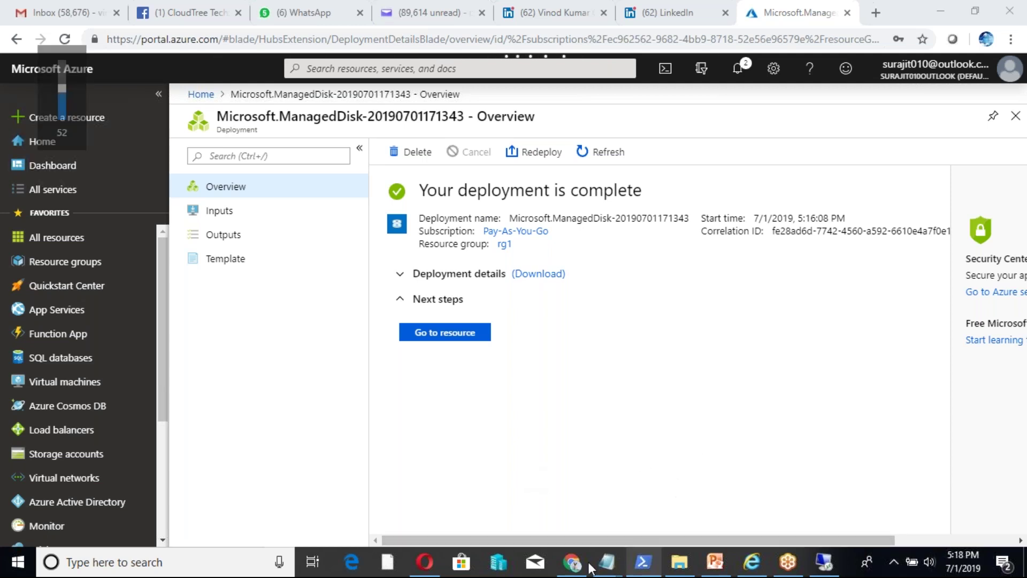
Step: Review the note in Notepad about creating a new disk from the snapshot, and open the deployed new_disk resource in the portal
mouse_move(610, 559)
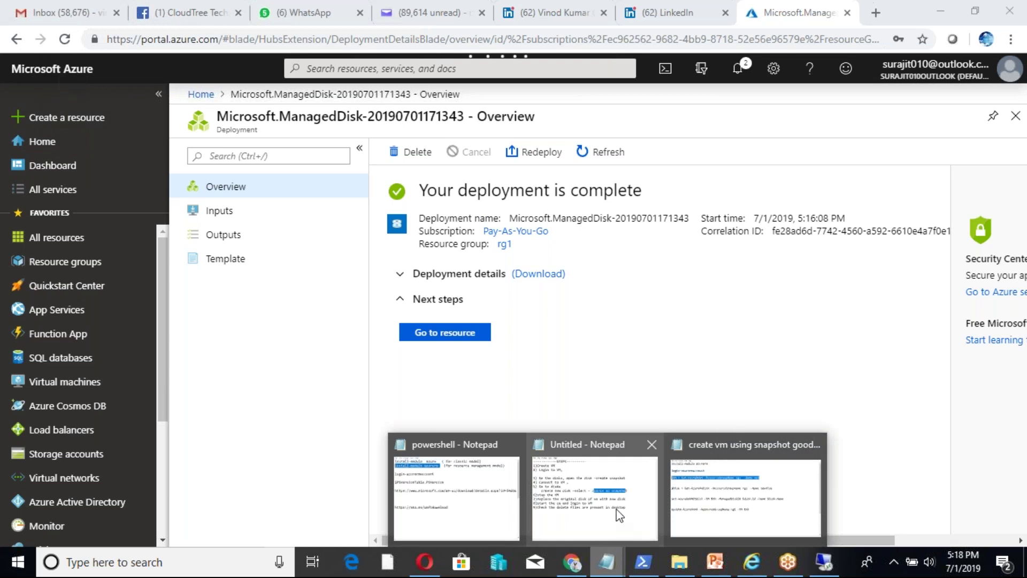
click(619, 514)
click(254, 364)
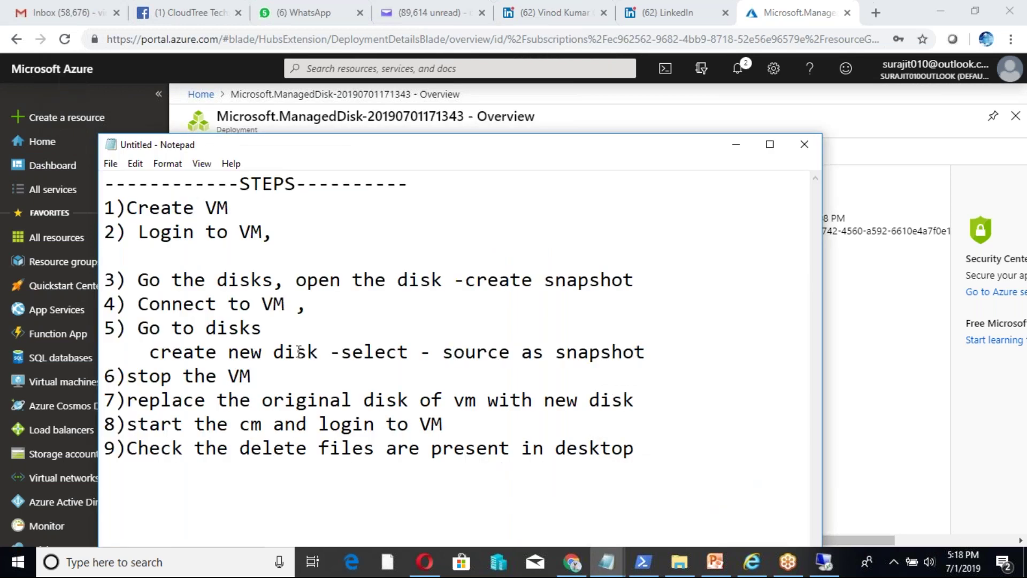
drag(229, 351, 579, 350)
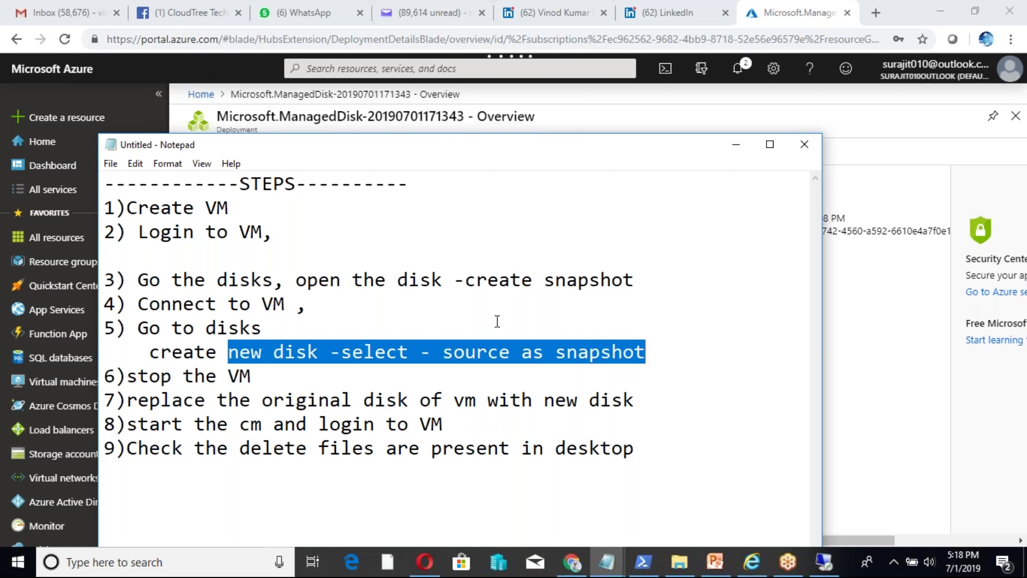
click(597, 100)
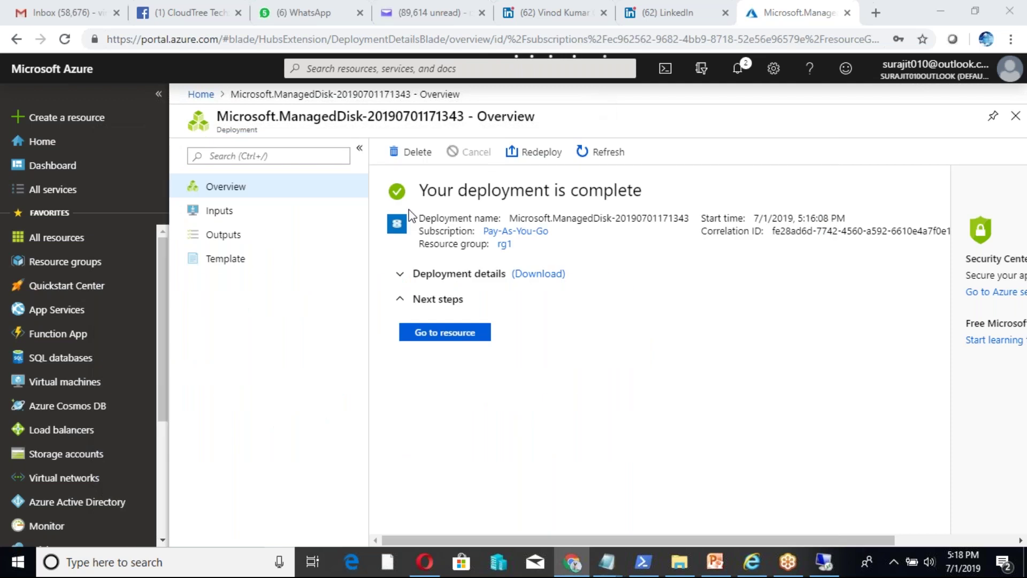
click(437, 335)
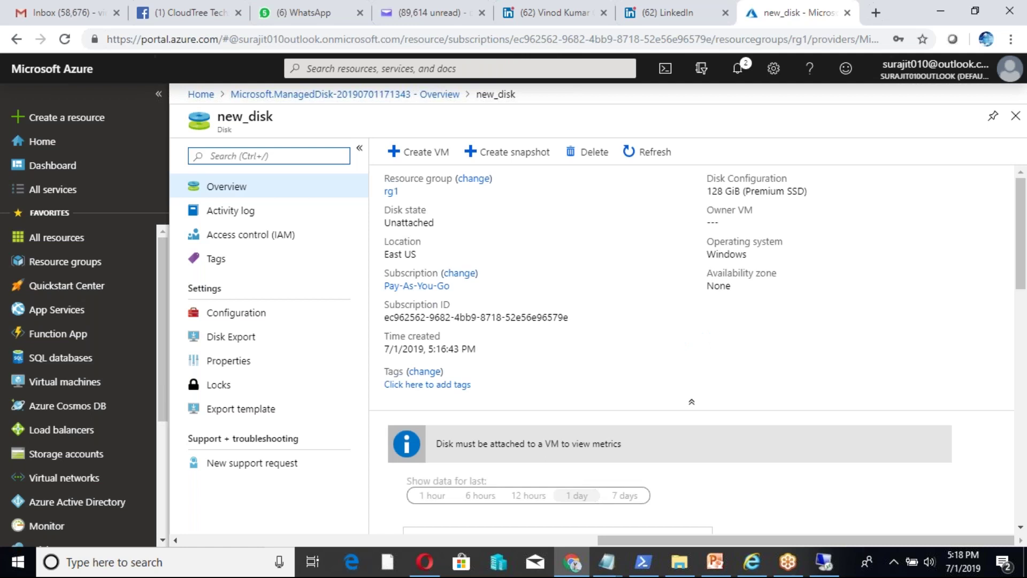
Step: Open the vm1 virtual machine, stop it without reserving the public IP address, and refresh its status
click(66, 393)
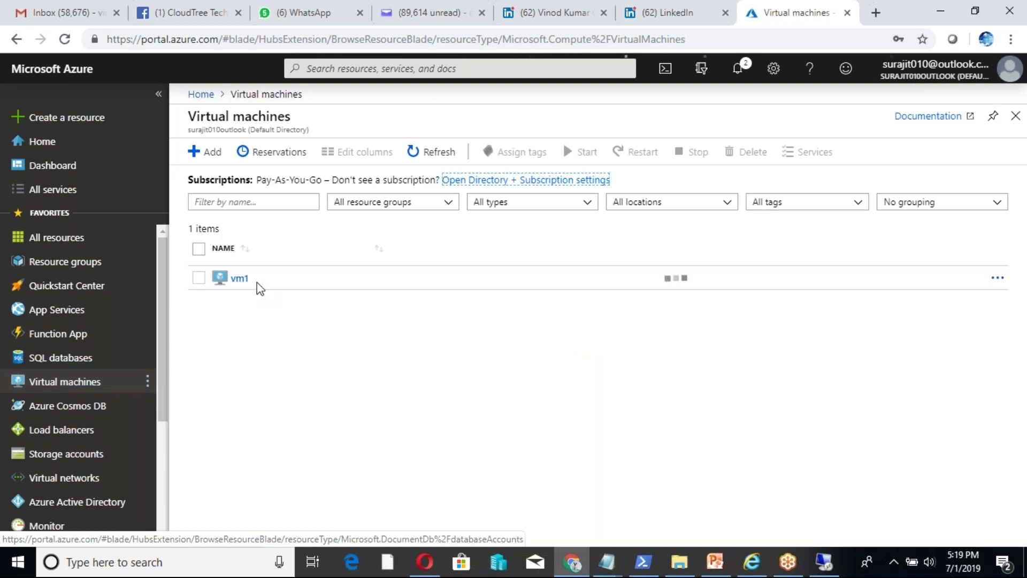
click(239, 279)
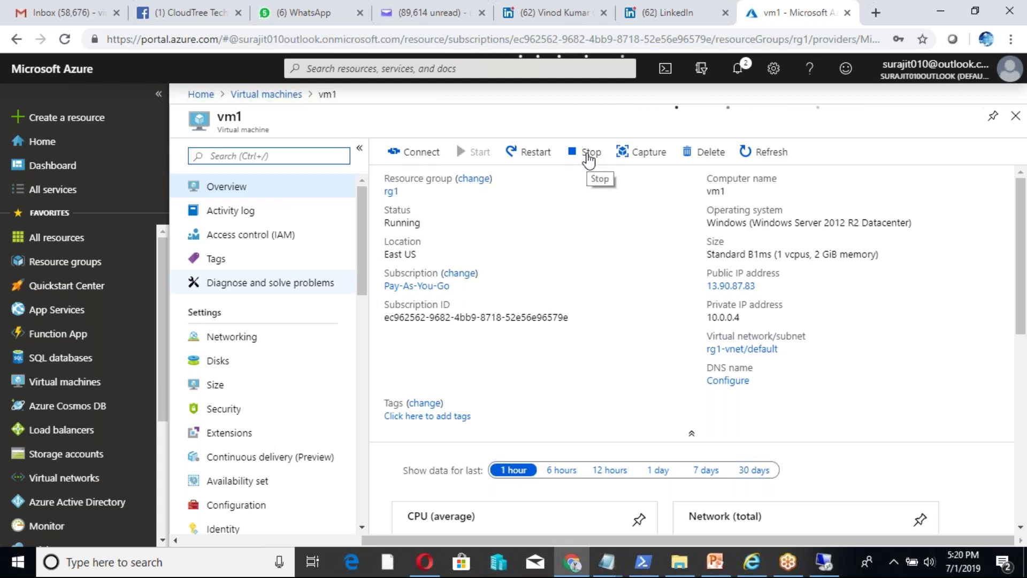
click(589, 159)
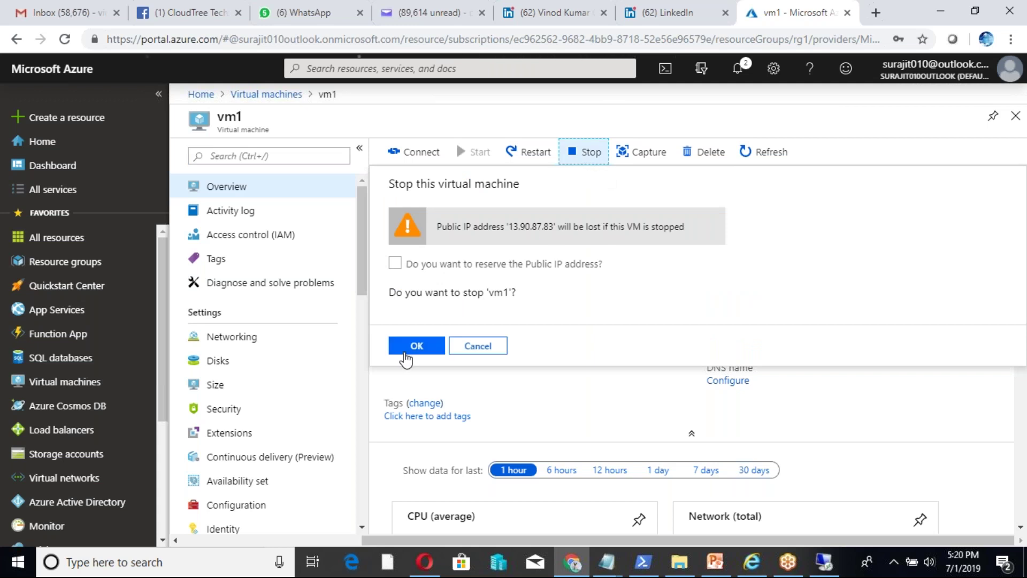
click(405, 357)
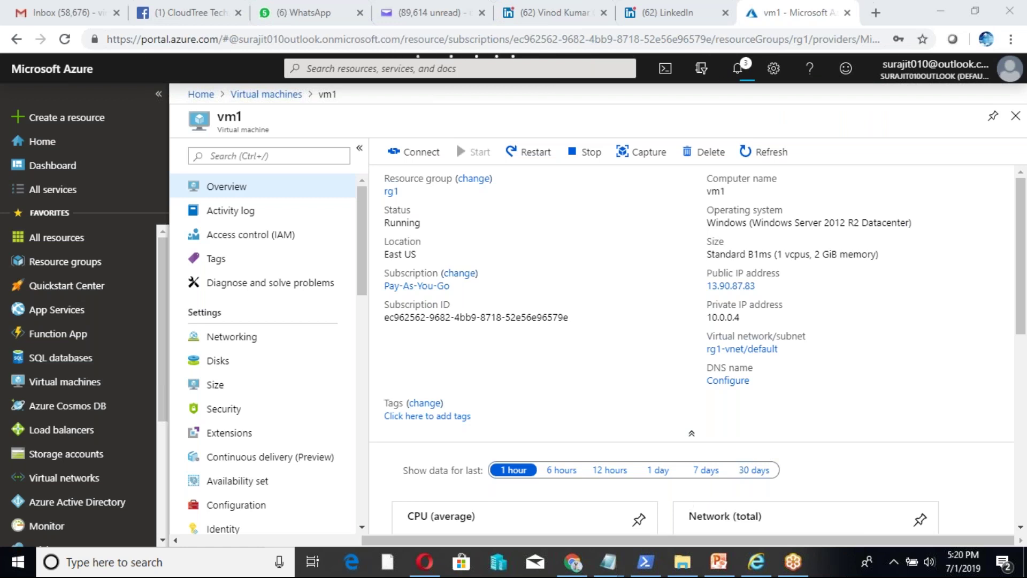
click(782, 155)
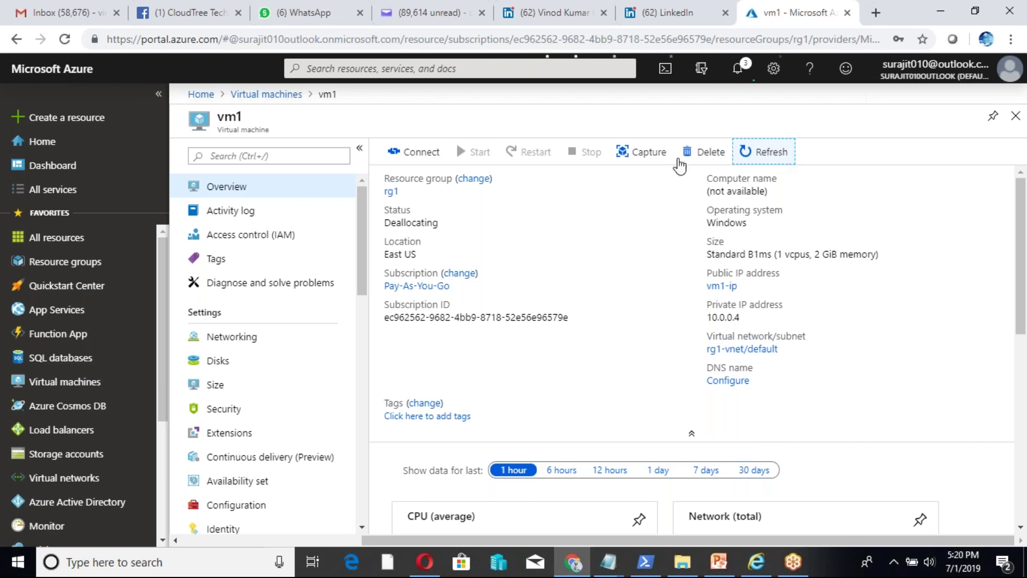
click(754, 158)
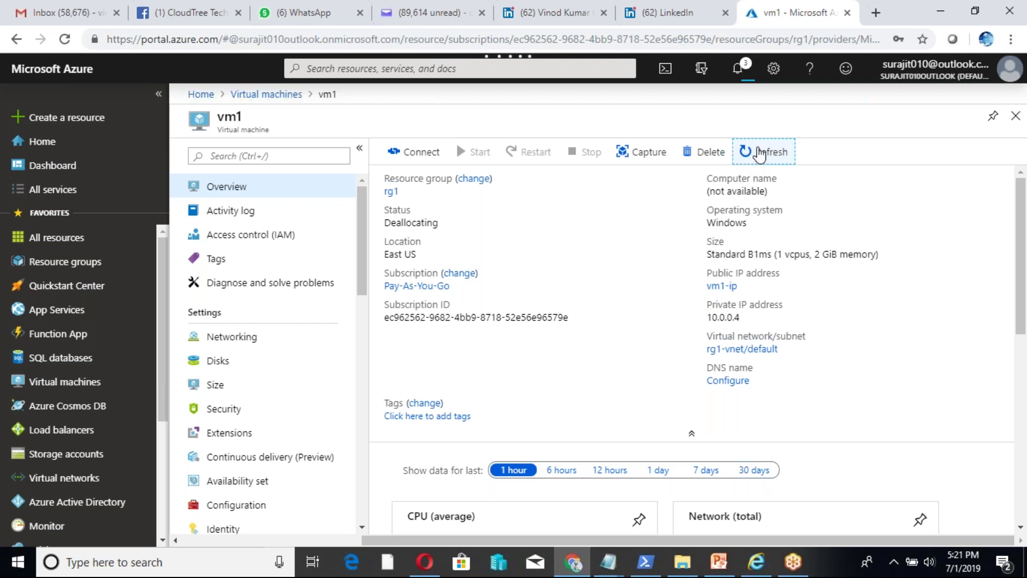
click(64, 39)
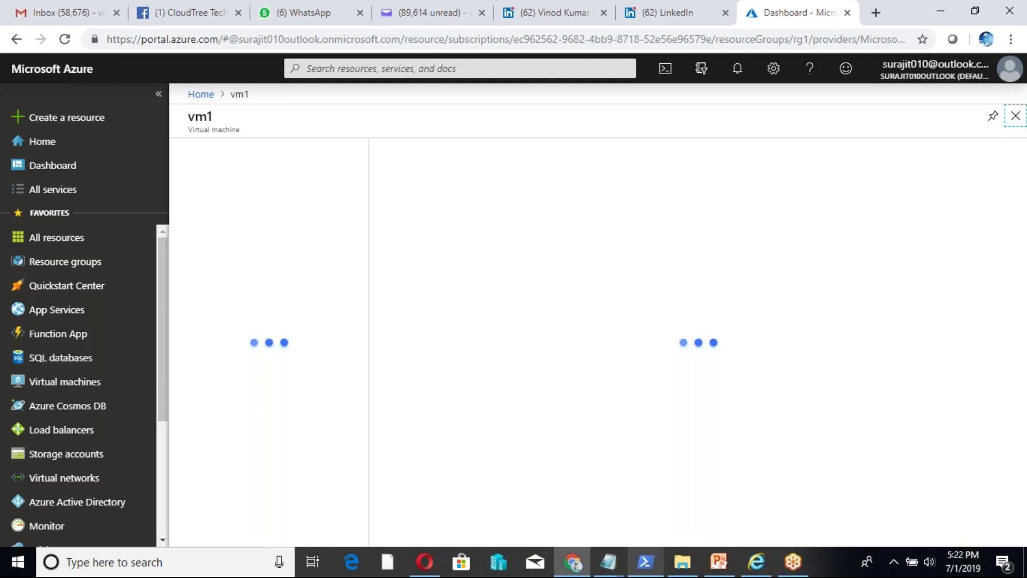
click(645, 562)
click(448, 235)
right_click(448, 235)
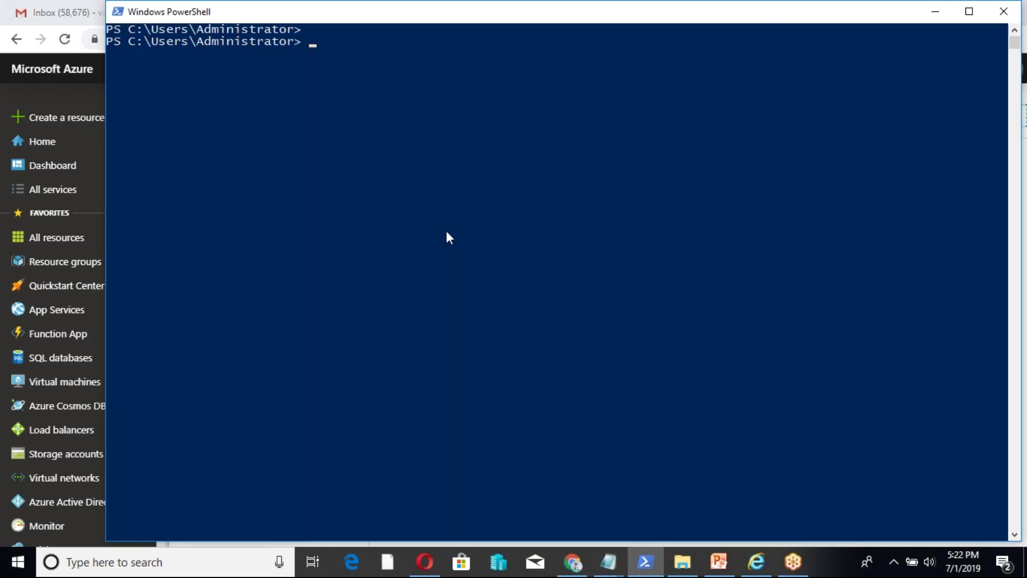
click(443, 100)
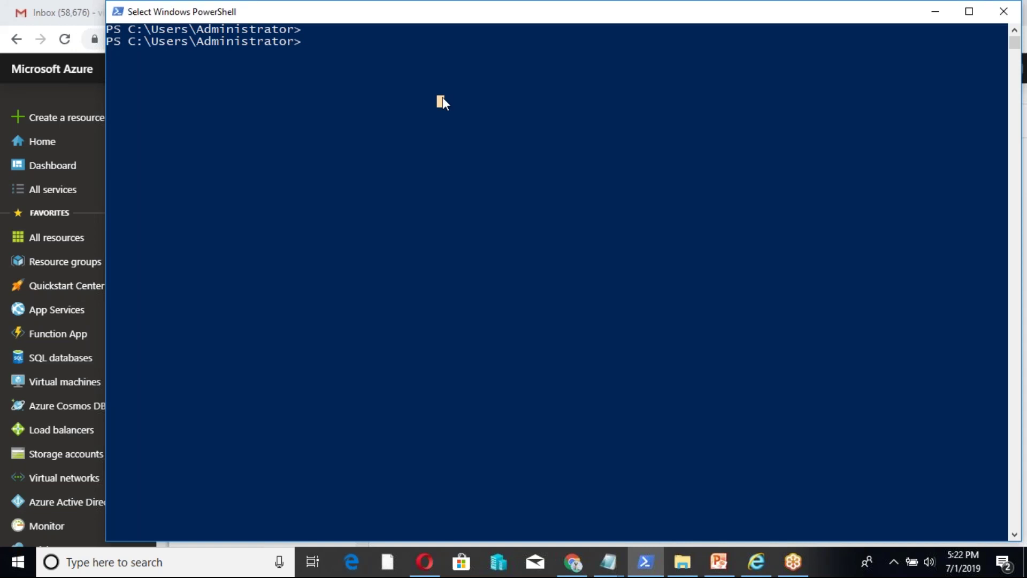
key(Return)
key(Return)
key(Return)
key(Return)
key(Return)
key(Return)
key(Return)
key(Return)
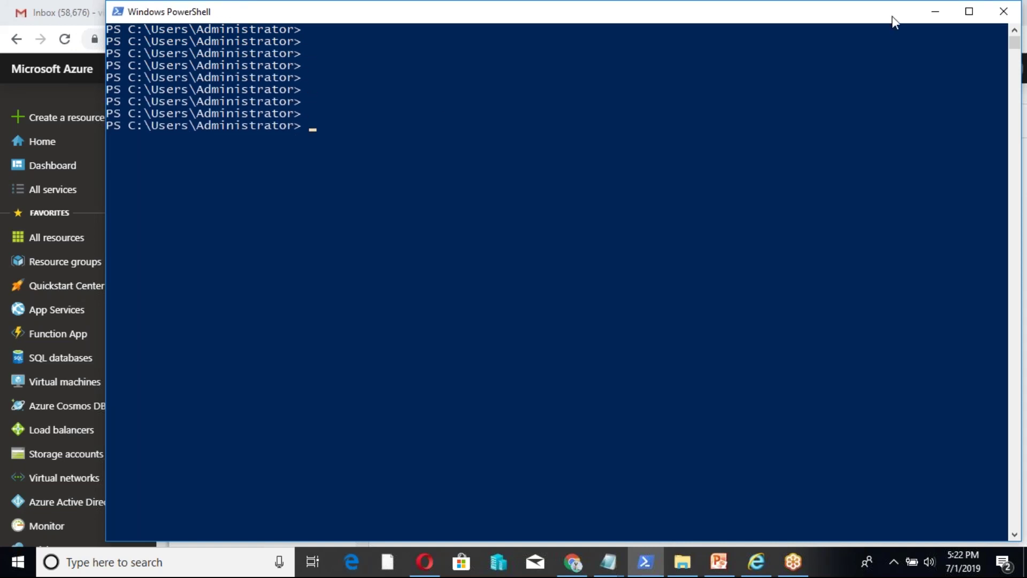
click(934, 12)
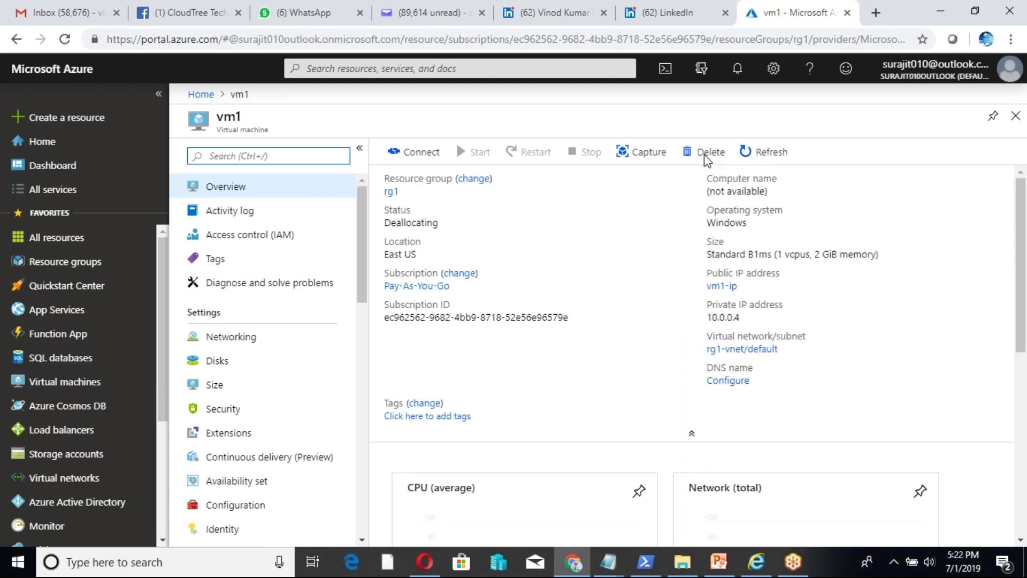
Step: Refresh vm1's overview to check its status and open the virtual machine's Disks page
click(765, 162)
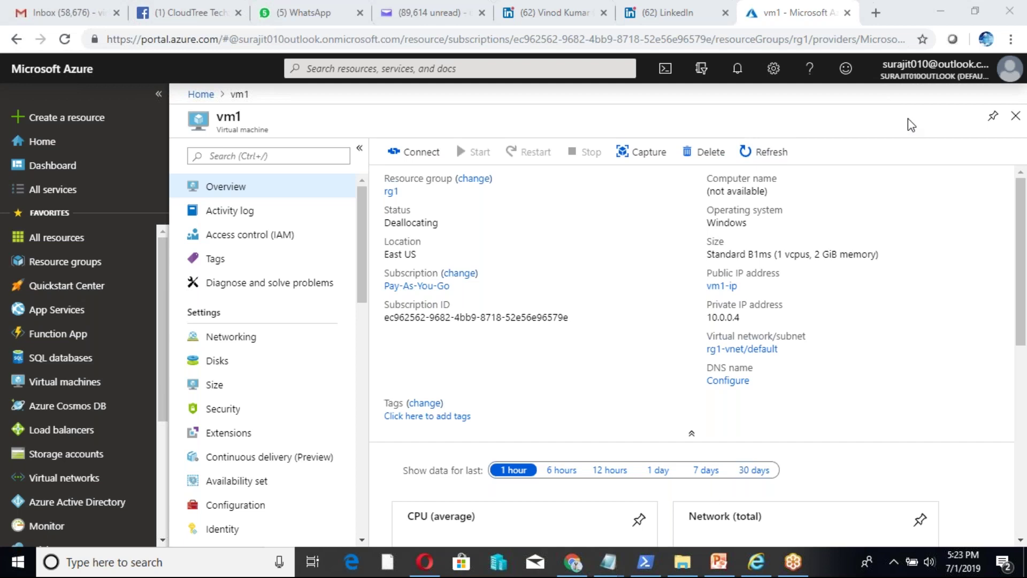
click(759, 155)
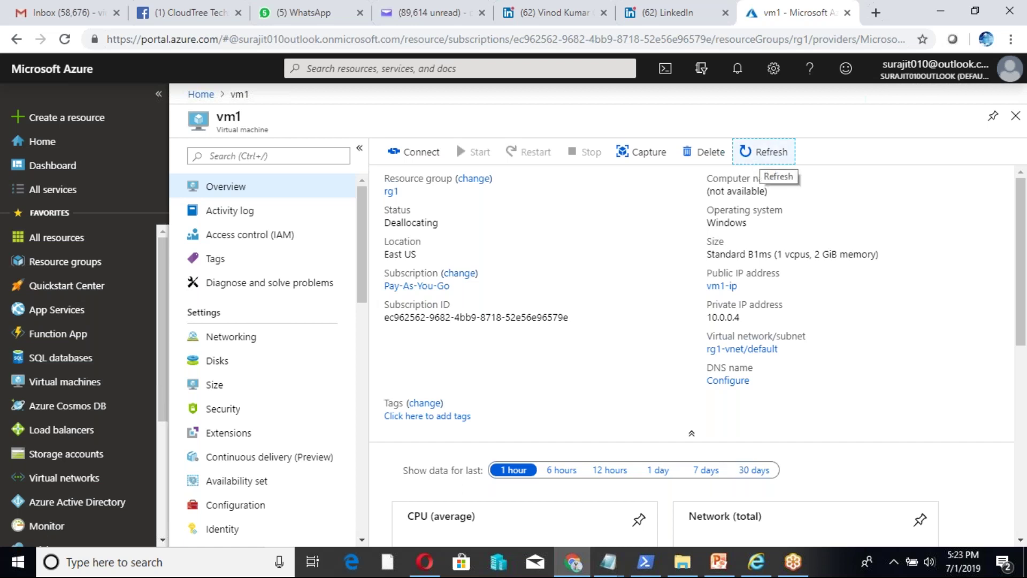
click(421, 154)
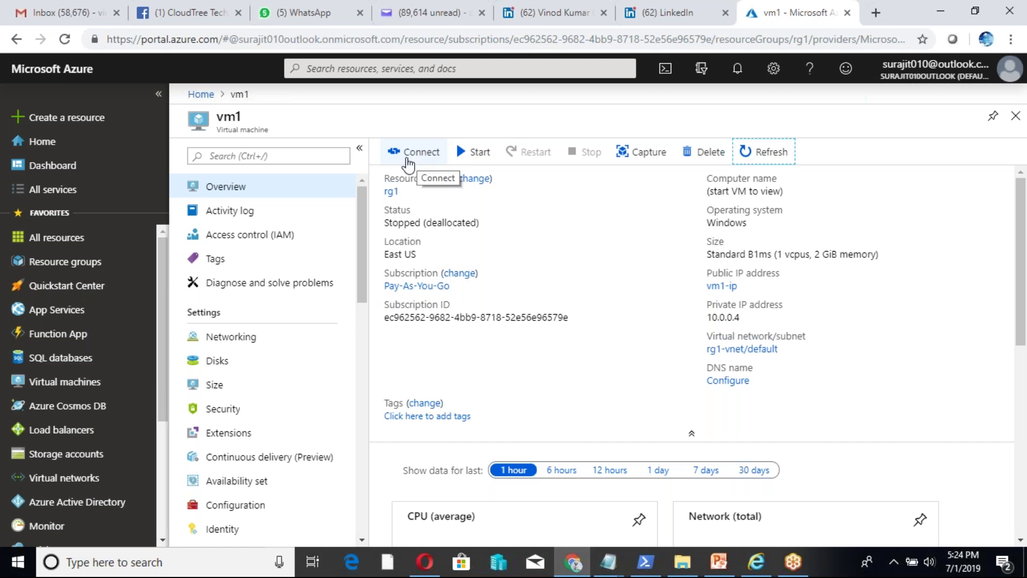
click(221, 361)
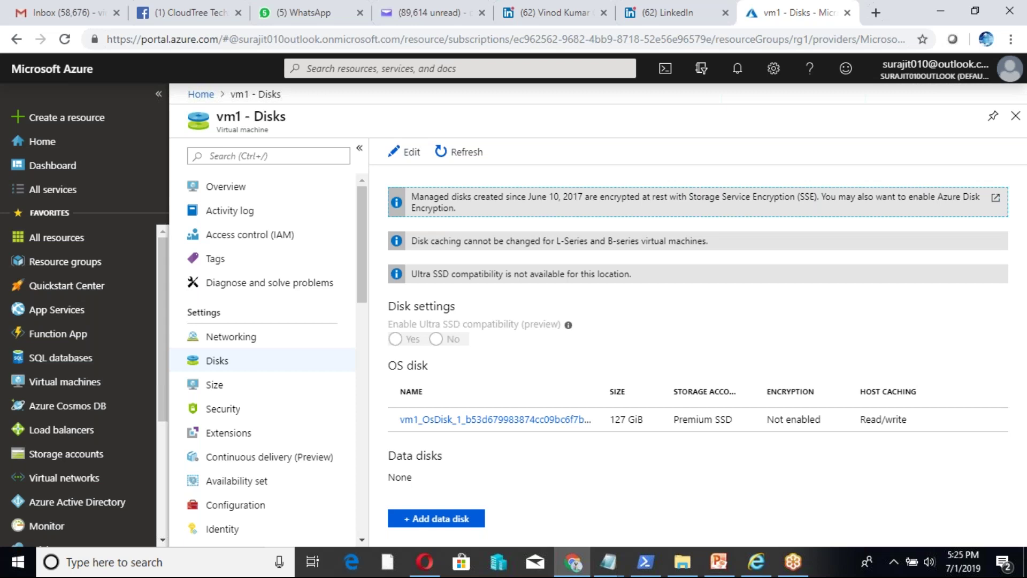
click(216, 360)
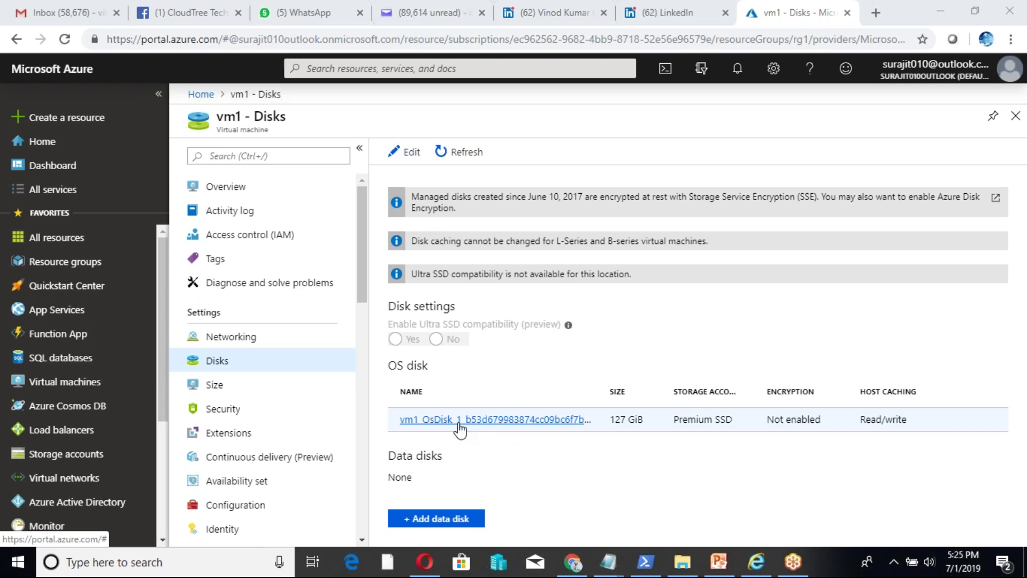
Step: Review the Notepad steps about stopping the VM and replacing its original disk with the new disk
mouse_move(612, 561)
click(612, 517)
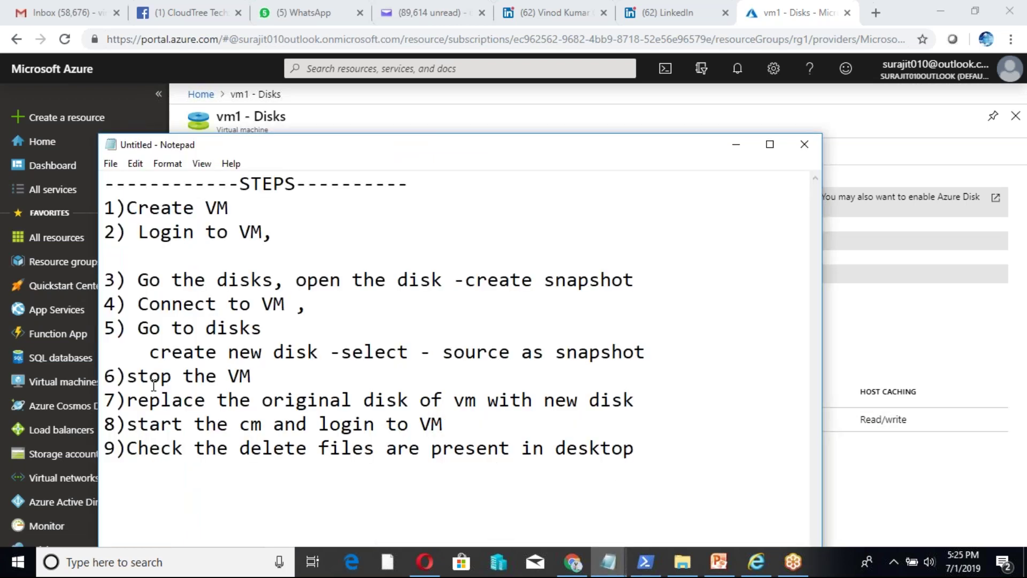
drag(128, 376, 239, 378)
drag(127, 401, 632, 402)
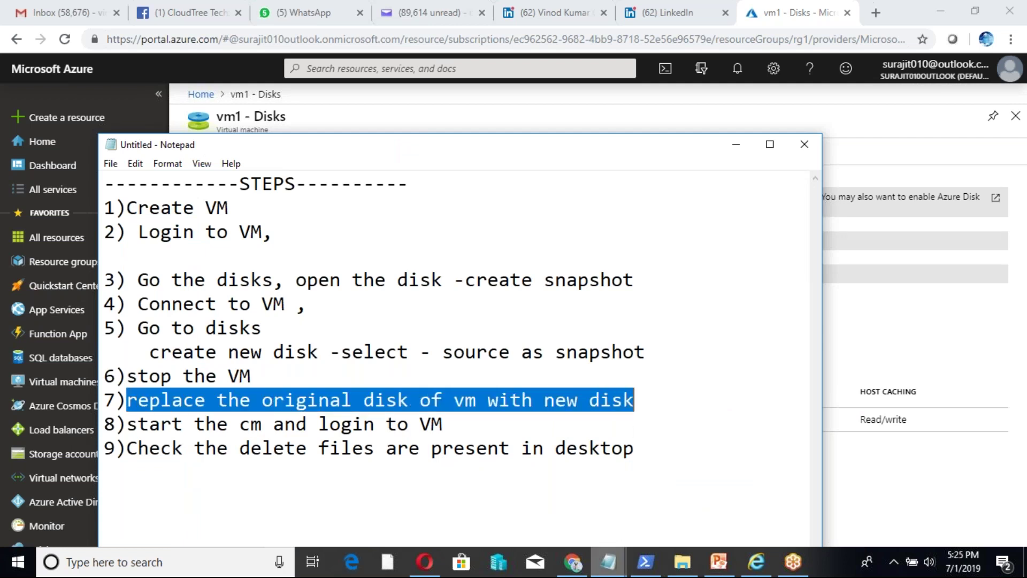
Step: Open the "create vm using snapshot good" notes and examine the install-module azurerm and login-azurermaccount commands
click(697, 486)
click(137, 120)
click(14, 57)
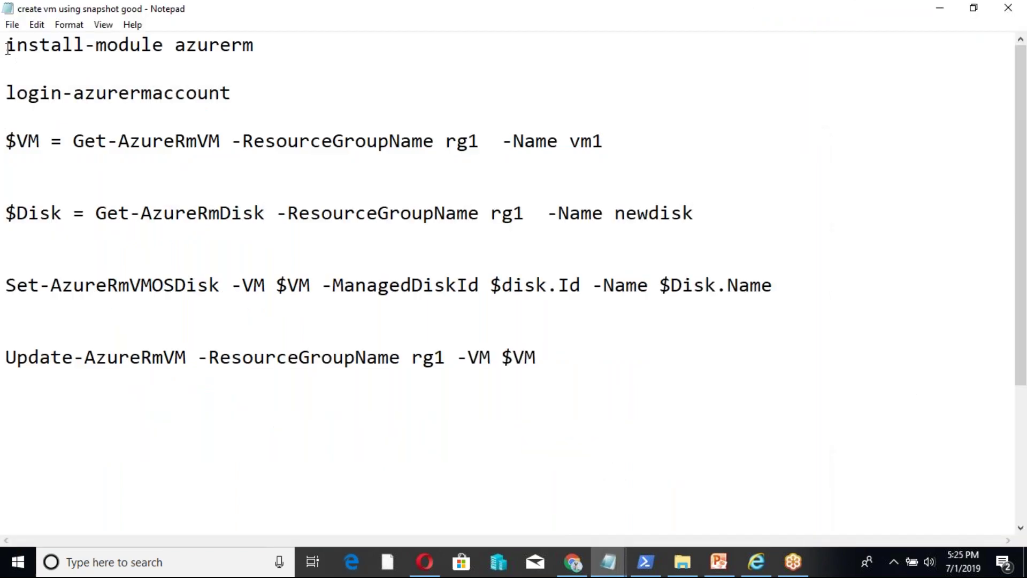
drag(148, 46, 268, 47)
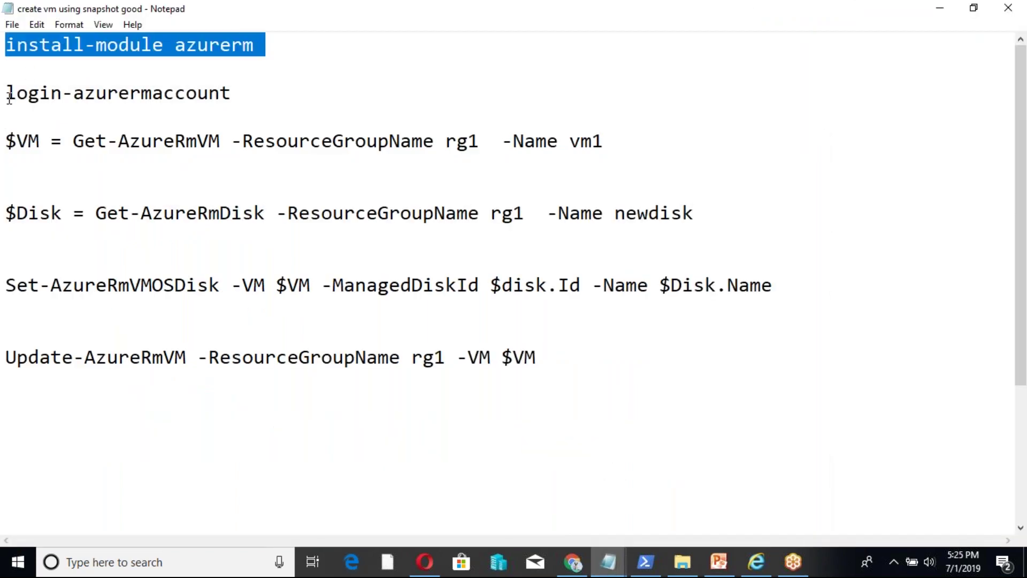
drag(9, 98, 242, 98)
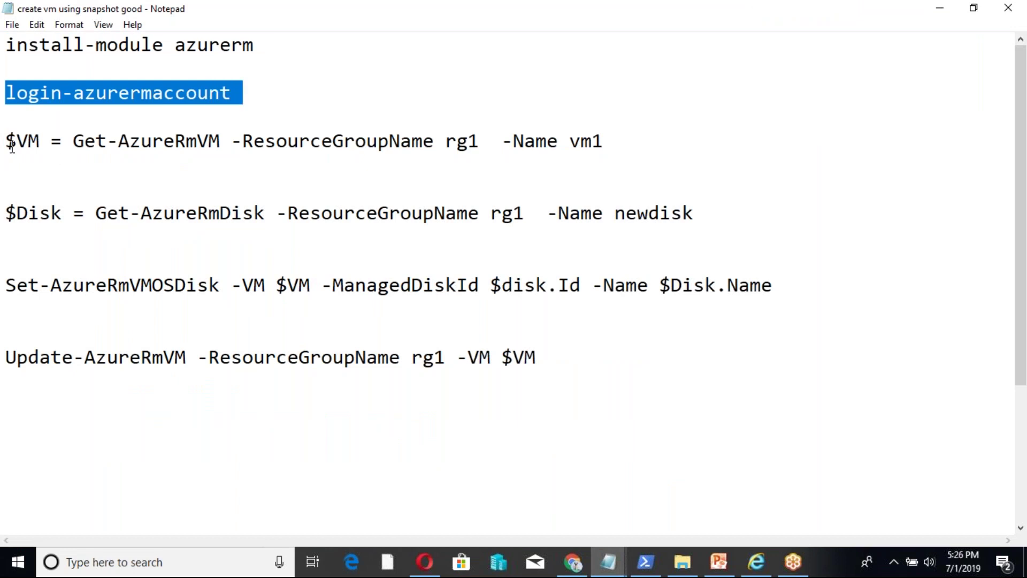
Step: Copy the command $VM = Get-AzureRmVM -ResourceGroupName rg1 -Name vm1 from the notes and run it in PowerShell
drag(8, 140, 628, 141)
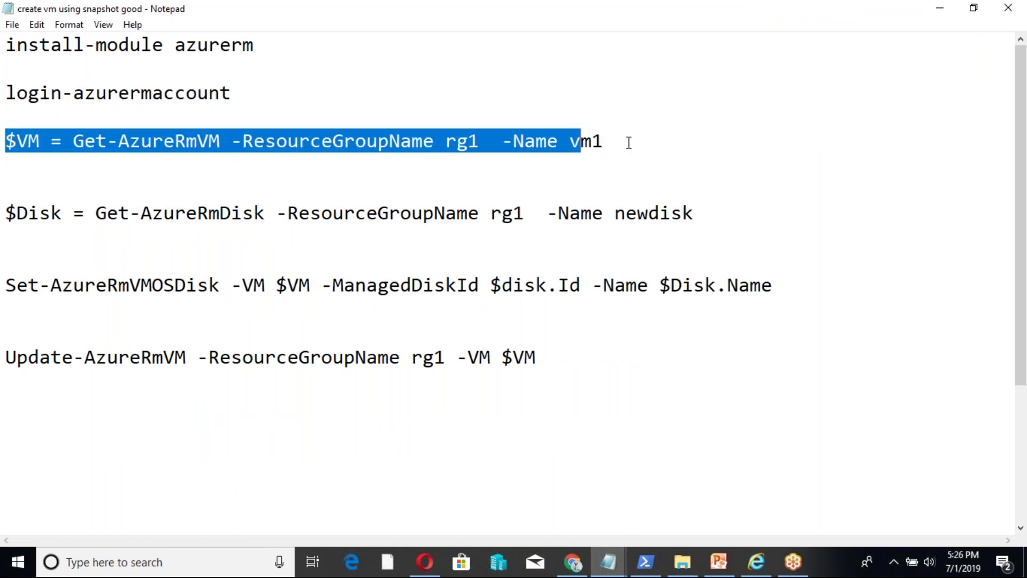
right_click(504, 128)
click(537, 177)
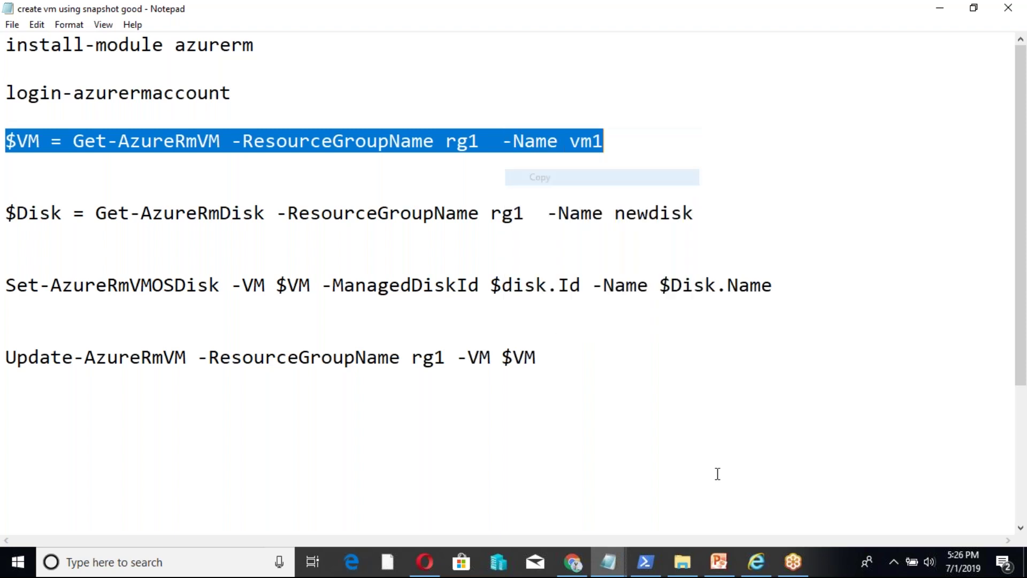
click(644, 561)
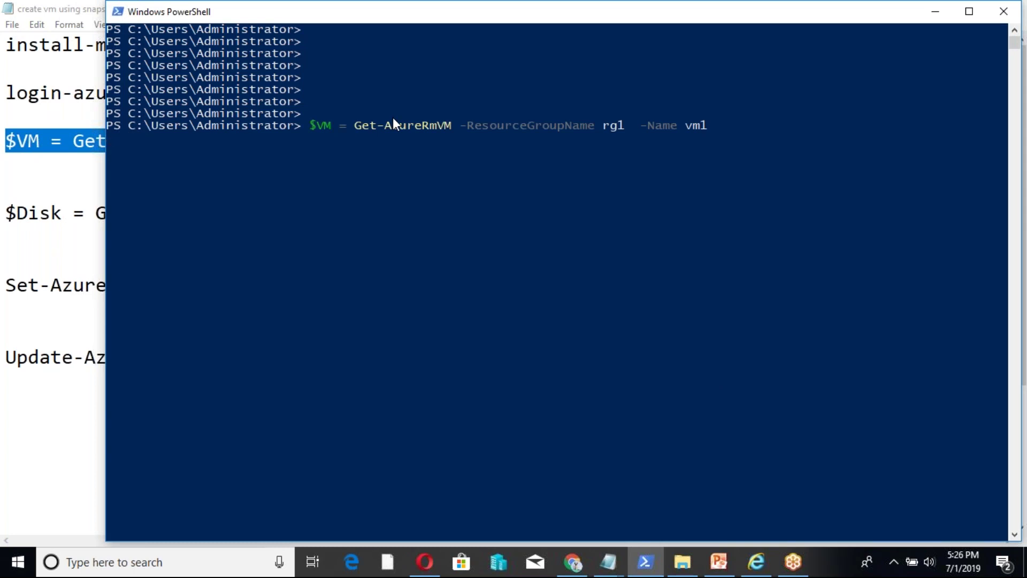
key(Return)
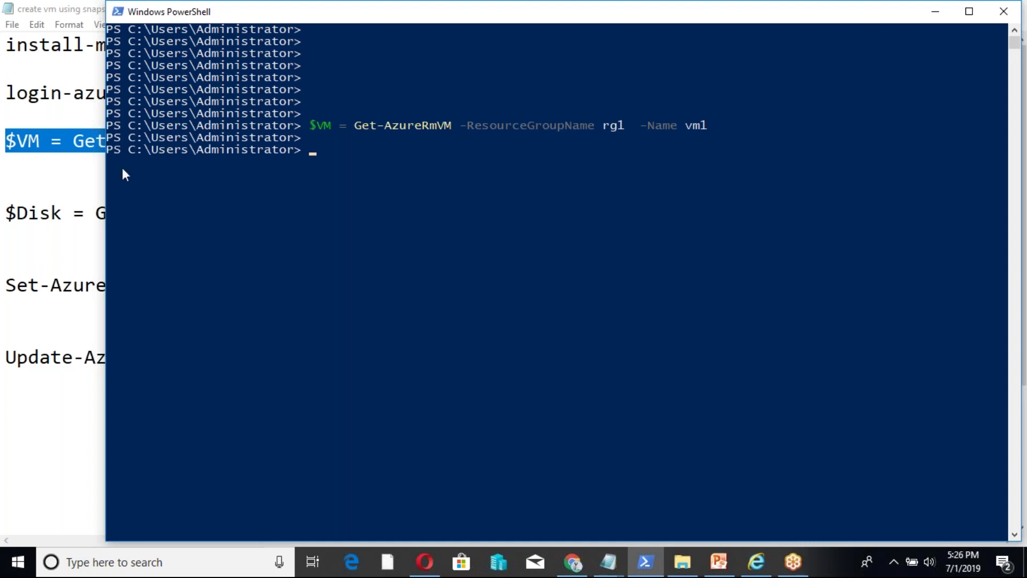
Step: Copy the command $Disk = Get-AzureRmDisk -ResourceGroupName rg1 -Name newdisk from the notes and enter it at the PowerShell prompt
key(alt+Tab)
drag(5, 212, 711, 207)
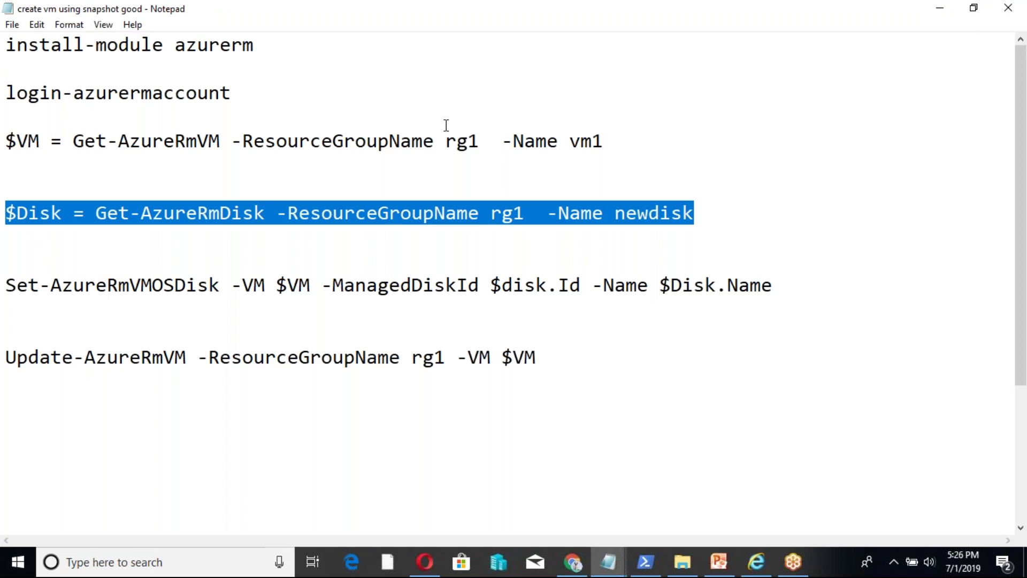
right_click(460, 213)
click(512, 264)
key(alt+Tab)
text($Disk = )
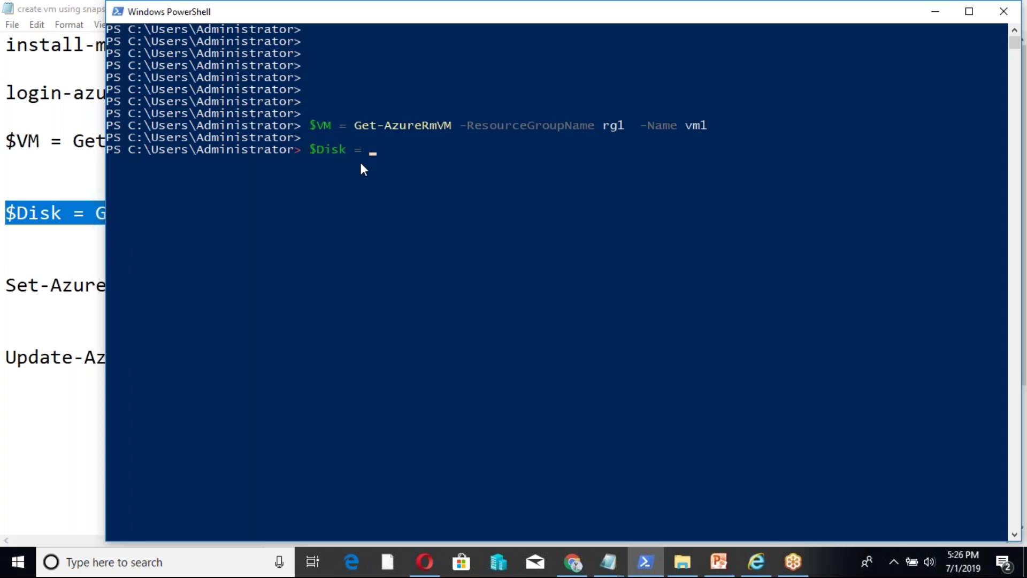
text(Get-AzureRmDisk -ResourceGroupName rg1  -Name newdisk)
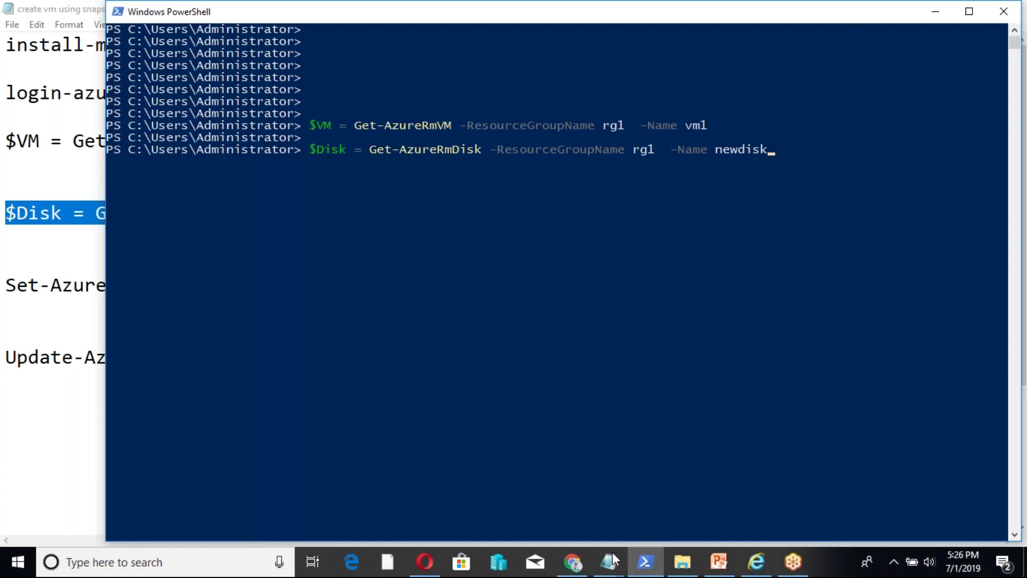
Step: Search the Azure portal for disks and open the Disks list to check the new disk's exact name
click(584, 561)
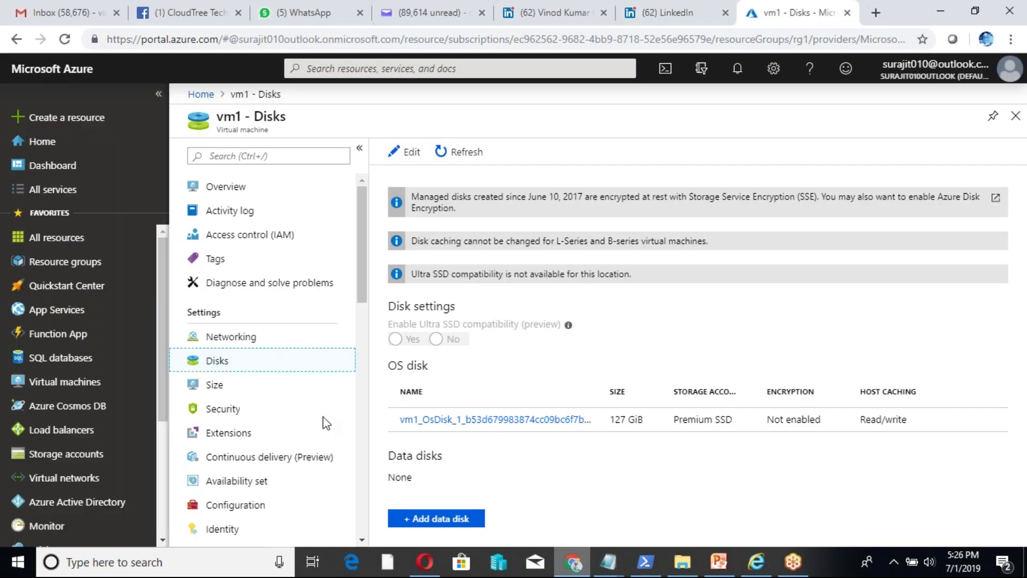
click(397, 68)
text(d)
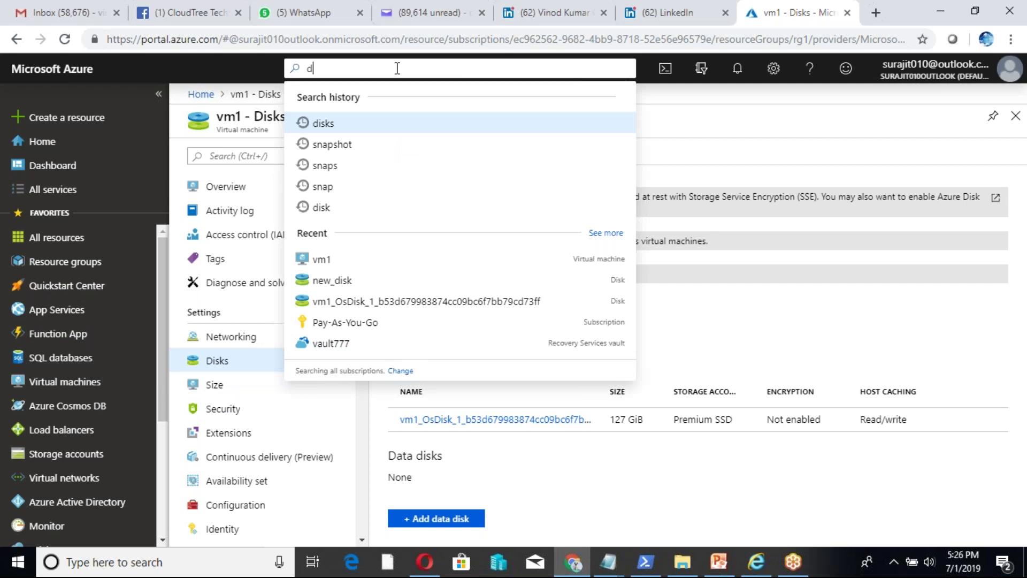
text(i)
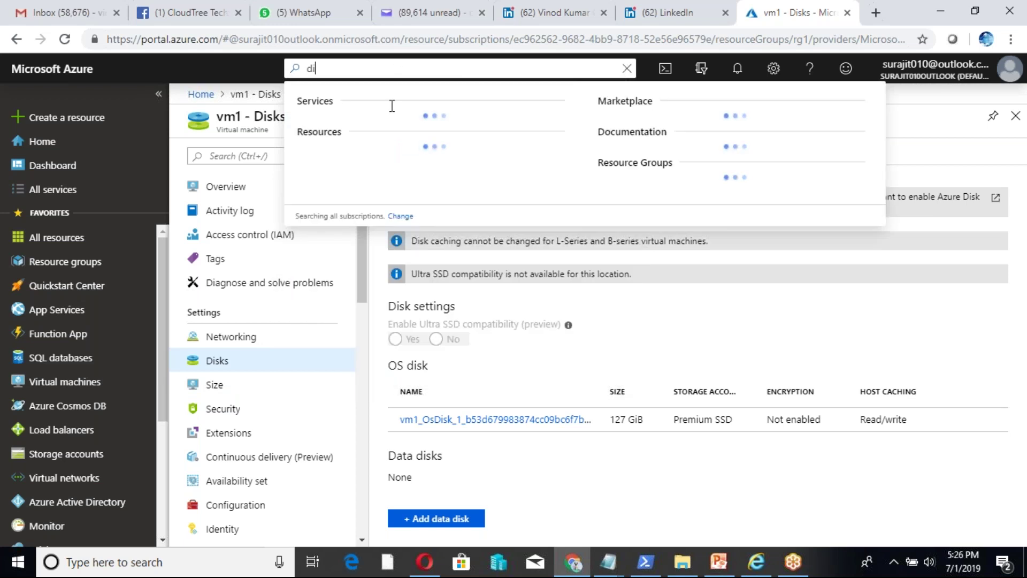
text(s)
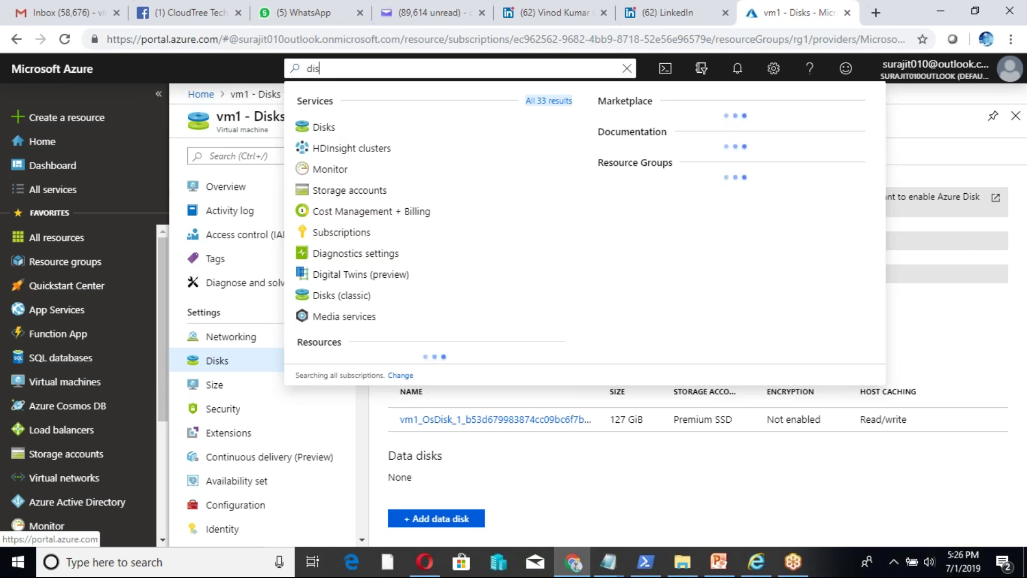
text(ks)
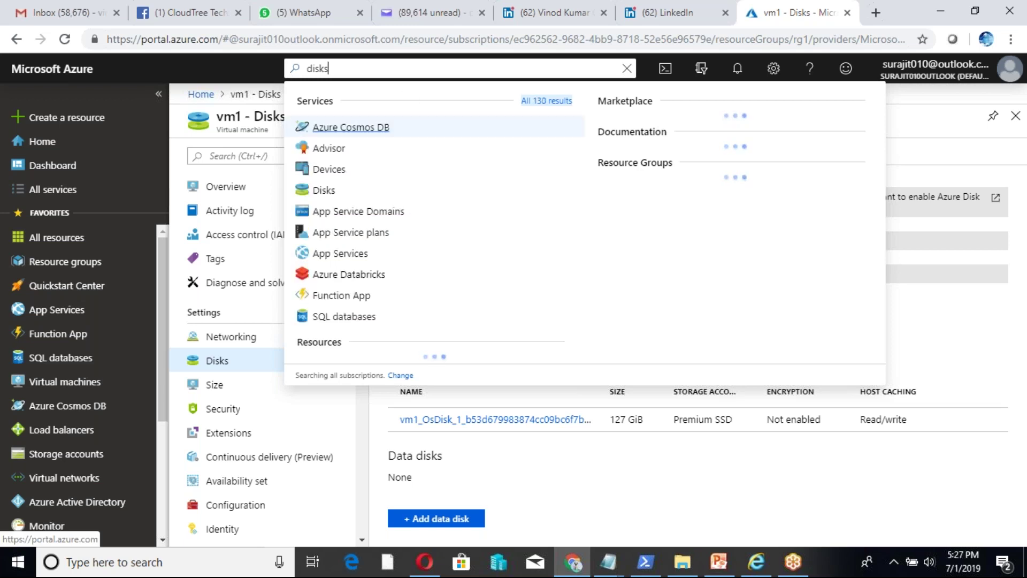
click(322, 193)
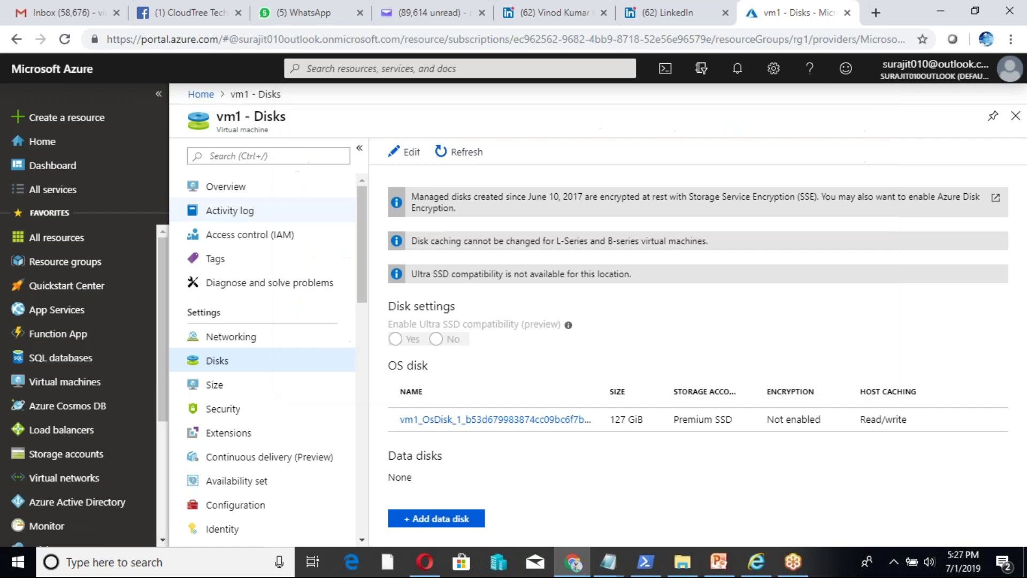
click(322, 190)
click(351, 69)
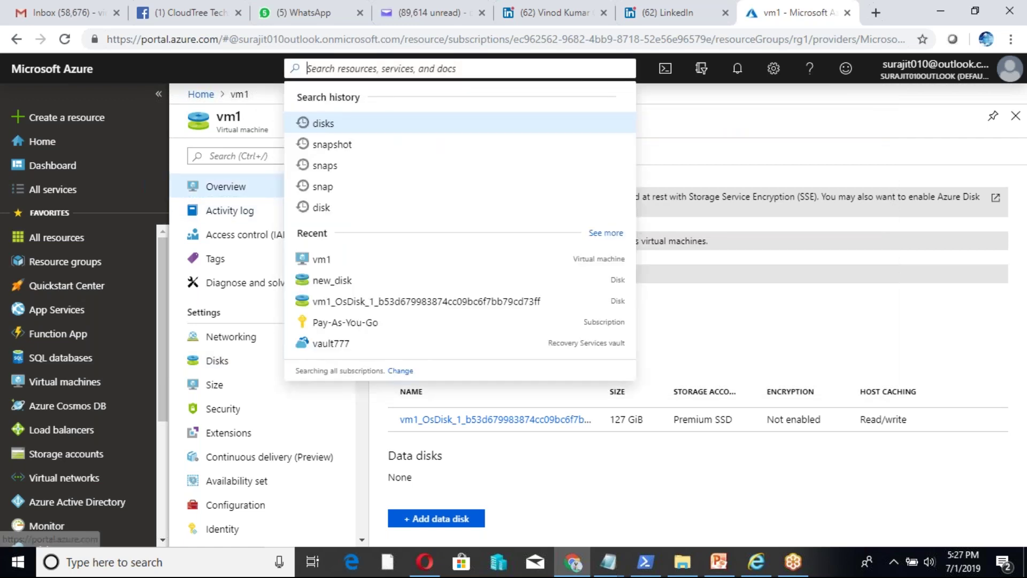
click(323, 124)
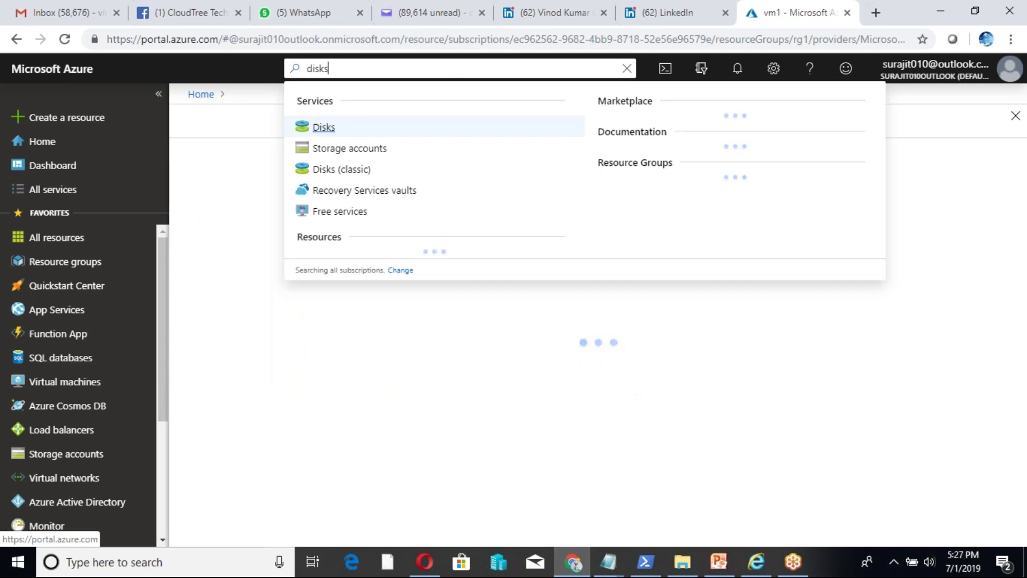
key(Return)
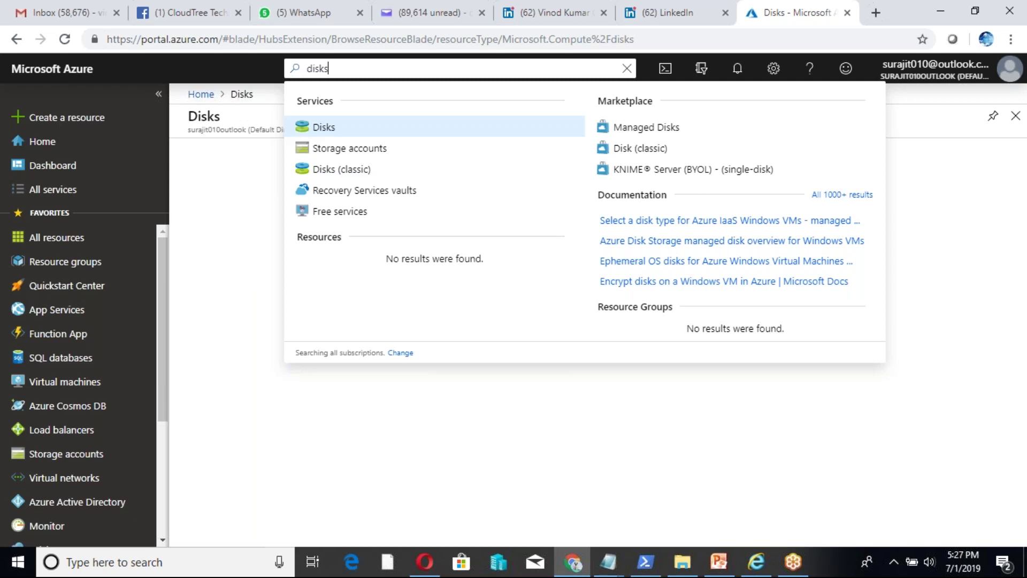
click(378, 481)
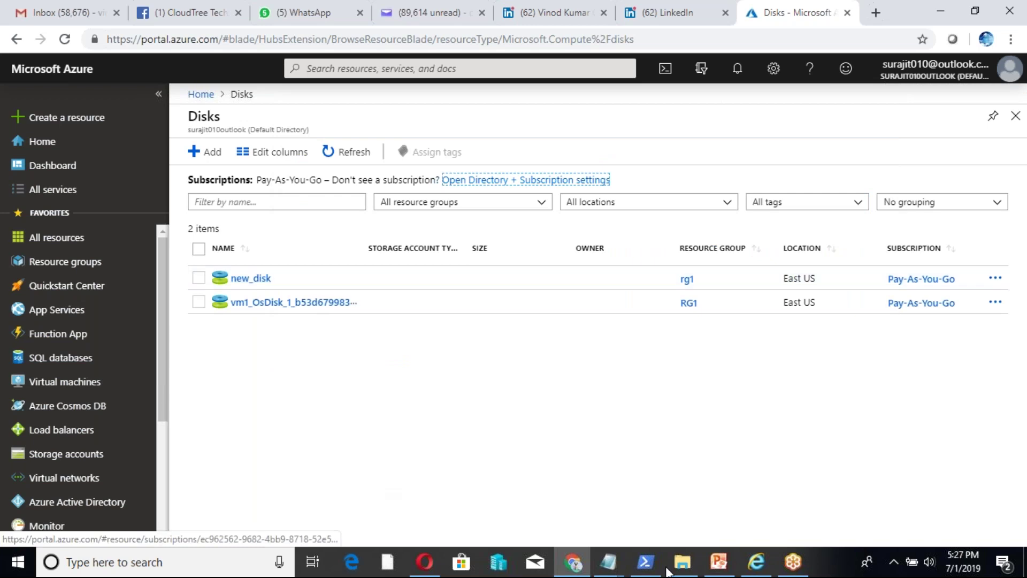
Step: Correct the disk name in the notes' $Disk command to new_disk
mouse_move(608, 562)
click(744, 465)
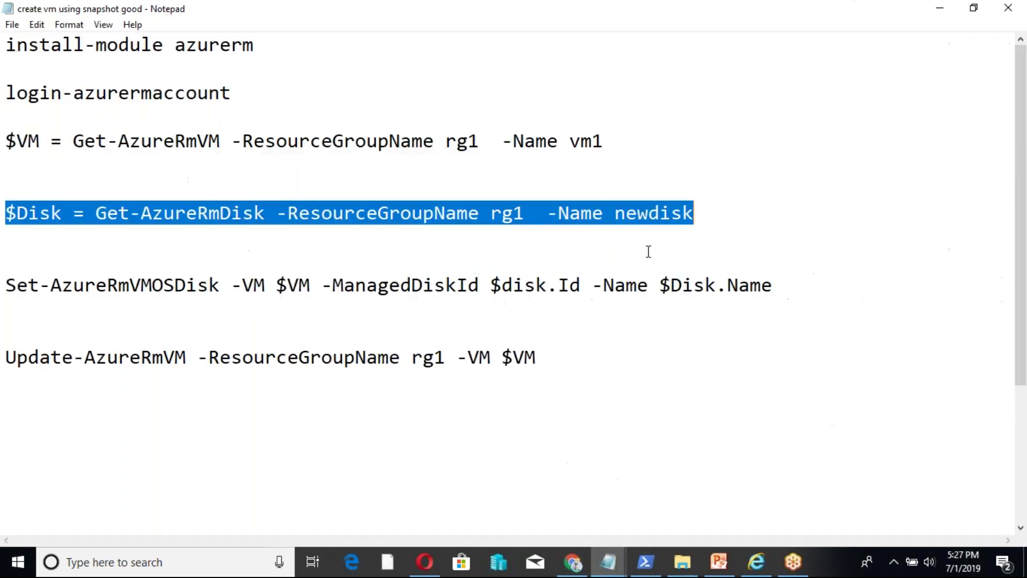
click(649, 213)
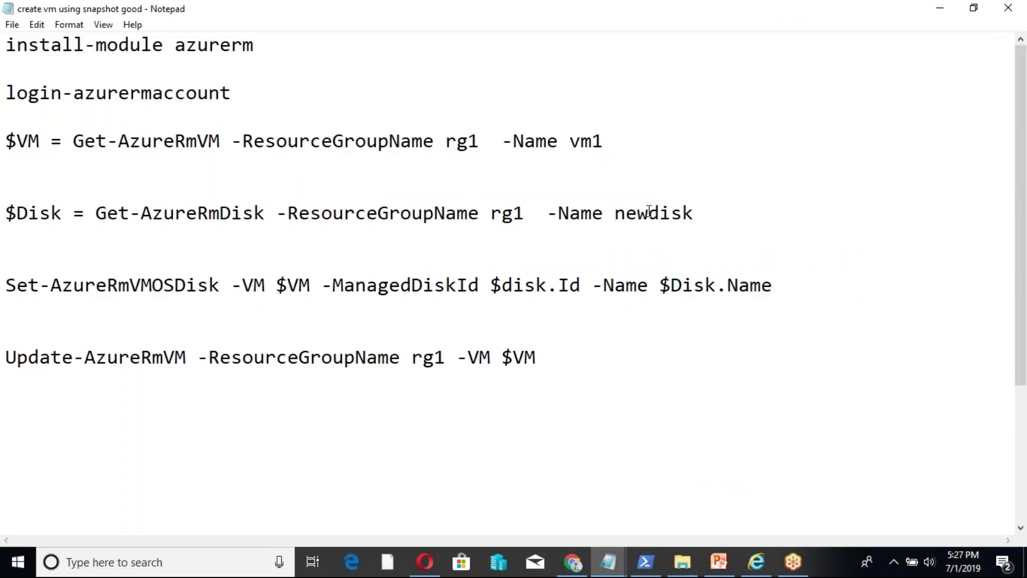
text(_)
Step: Replace the pending PowerShell command with $Disk = Get-AzureRmDisk -ResourceGroupName rg1 -Name new_disk from the notes and run it
drag(733, 214, 6, 213)
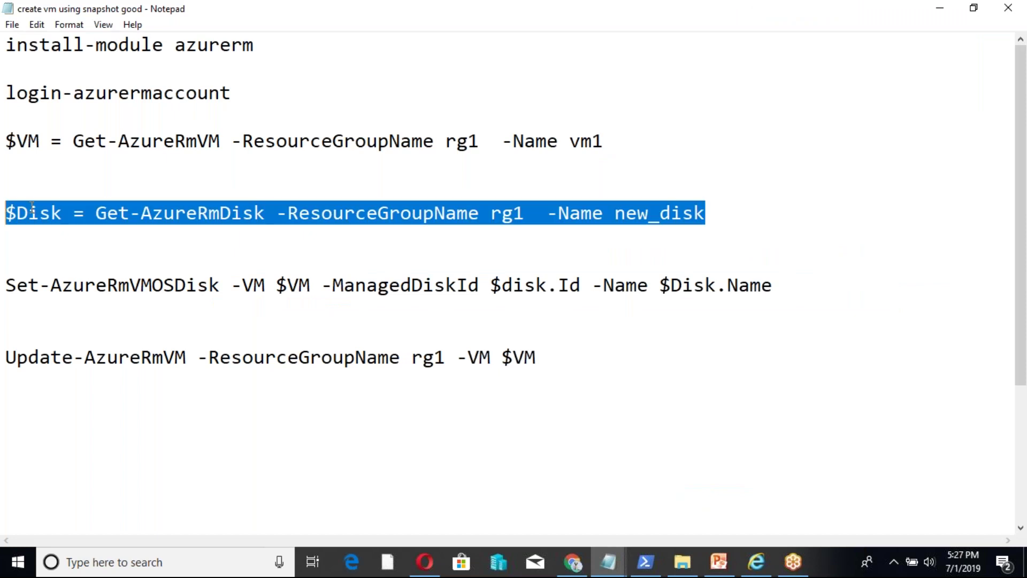
right_click(67, 209)
click(114, 261)
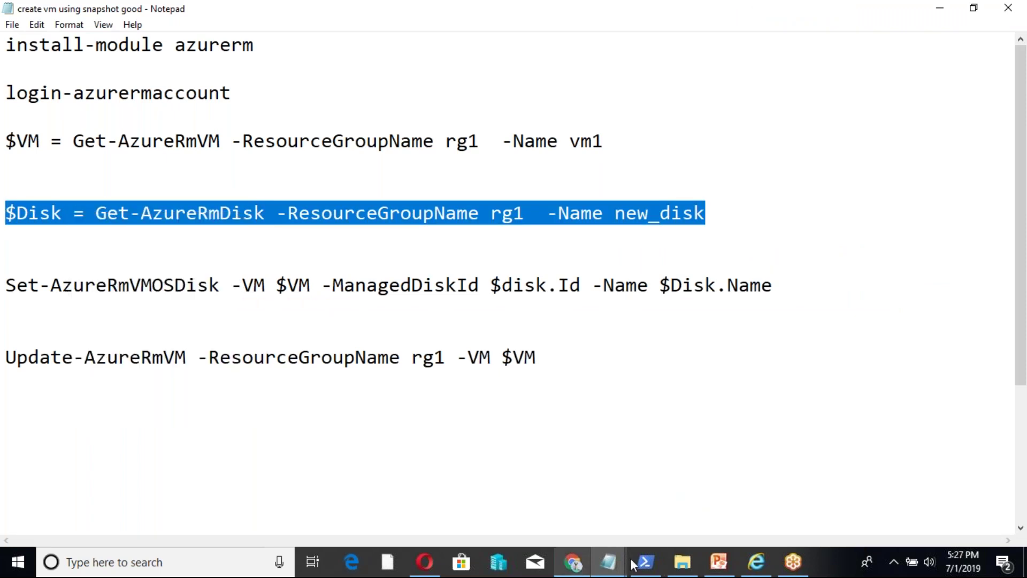
click(645, 562)
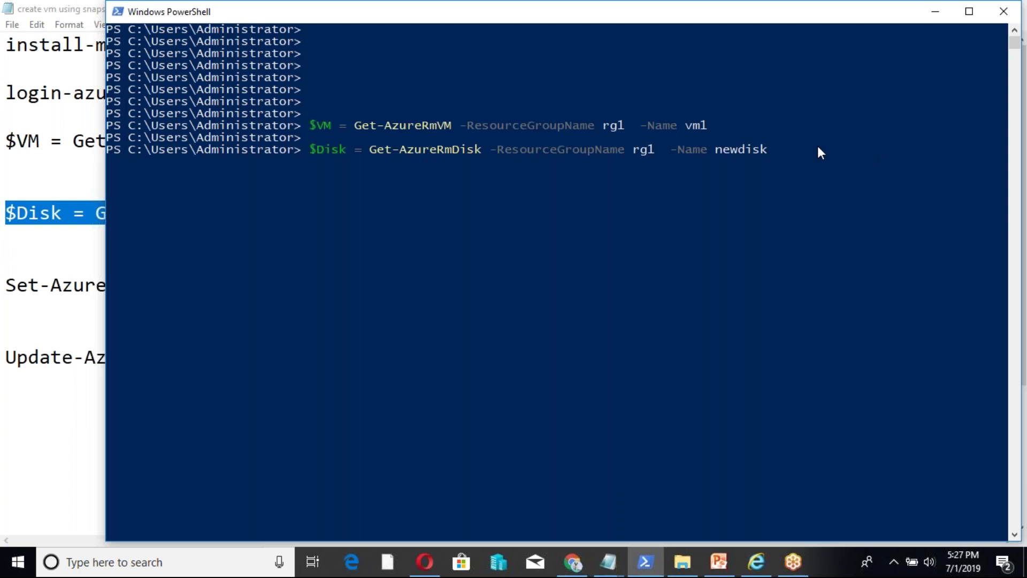
click(770, 155)
key(BackSpace)
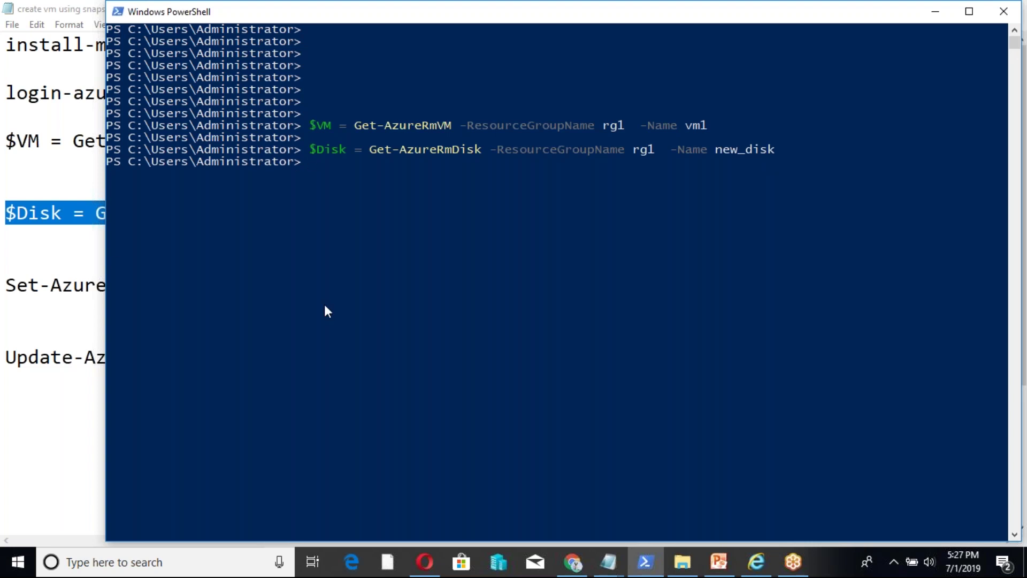
Step: Copy Set-AzureRmVMOSDisk -VM $VM -ManagedDiskId $disk.Id -Name $Disk.Name from the notes and run it in PowerShell
click(103, 256)
drag(283, 288, 821, 276)
right_click(649, 278)
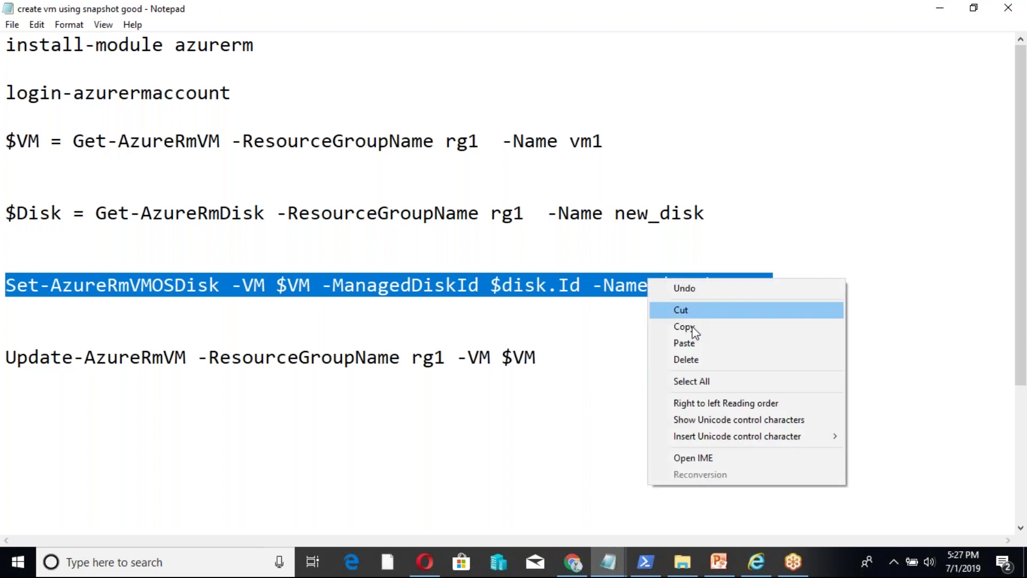
click(683, 327)
key(alt+Tab)
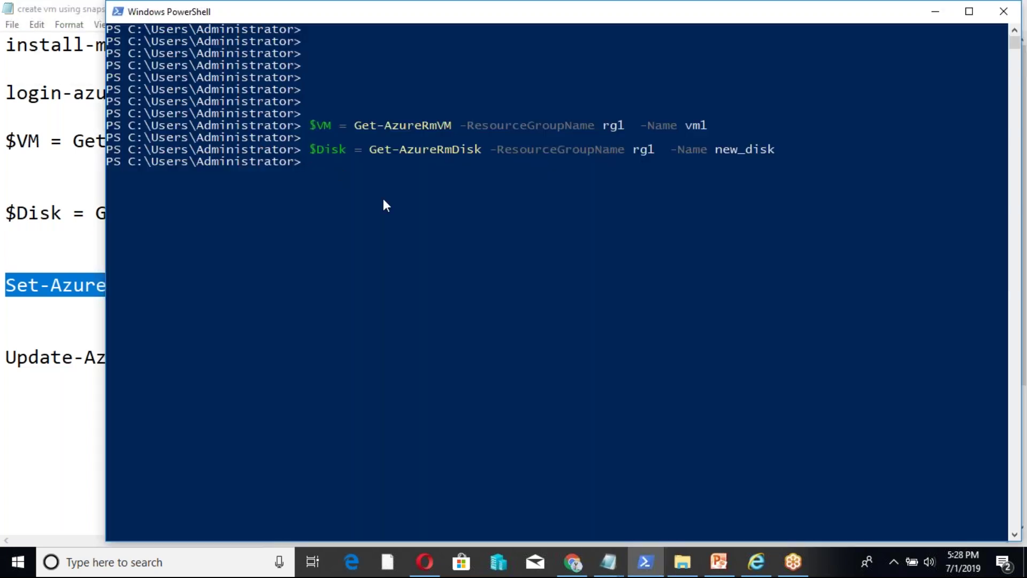
right_click(337, 169)
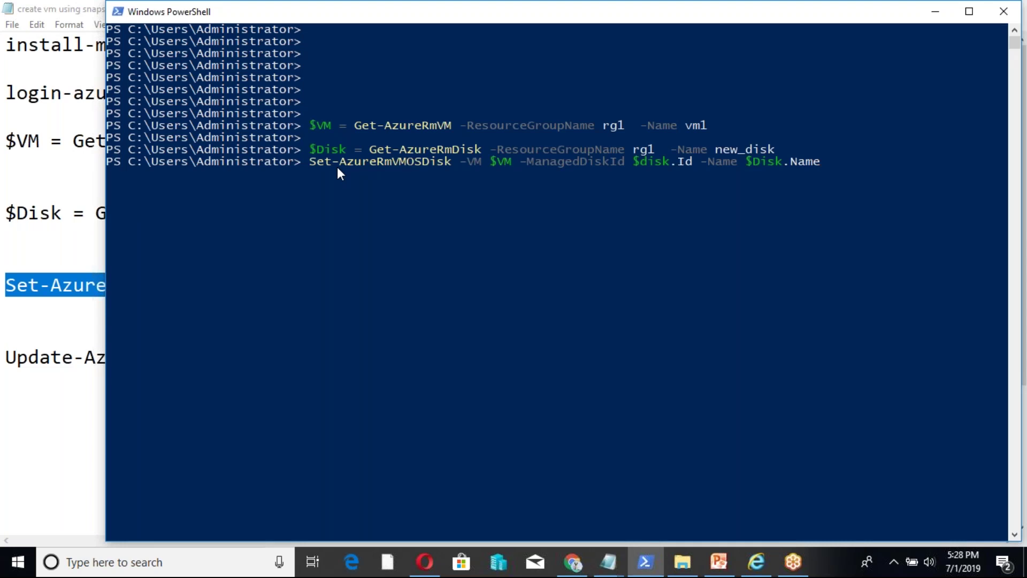
key(Return)
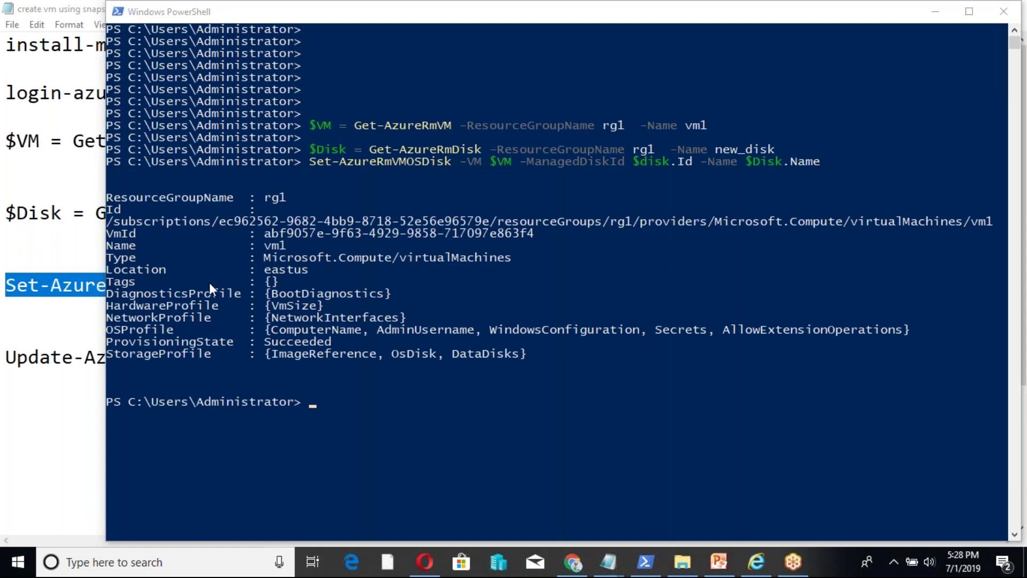
Step: Copy Update-AzureRmVM -ResourceGroupName rg1 -VM $VM from the notes and run it in PowerShell
click(97, 342)
drag(8, 355, 535, 356)
right_click(492, 358)
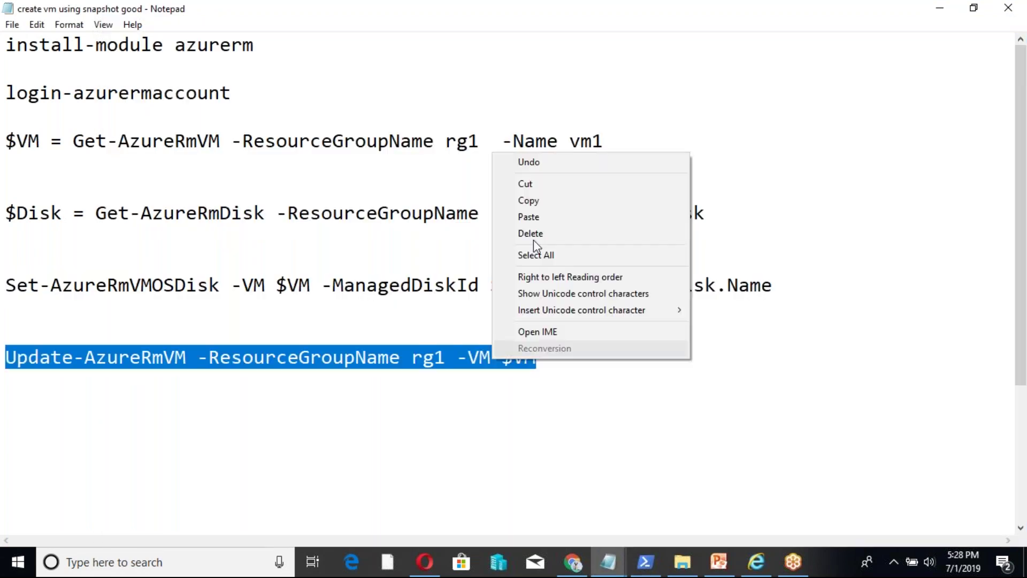
click(547, 200)
click(644, 561)
right_click(322, 407)
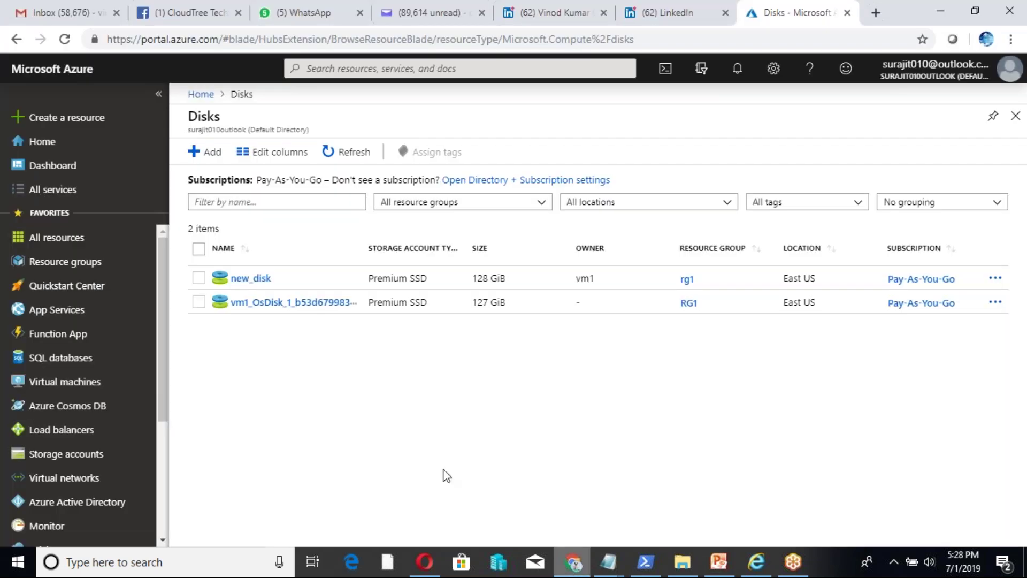
Step: Open the Virtual machines list in the Azure portal and review the Update-AzureRmVM output in PowerShell
key(alt+Tab)
click(67, 389)
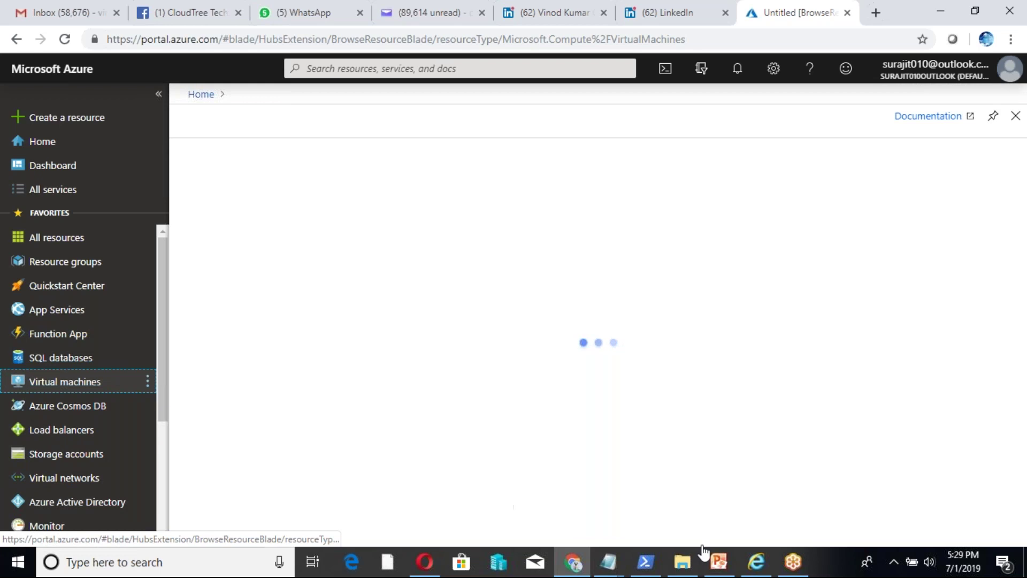
click(645, 562)
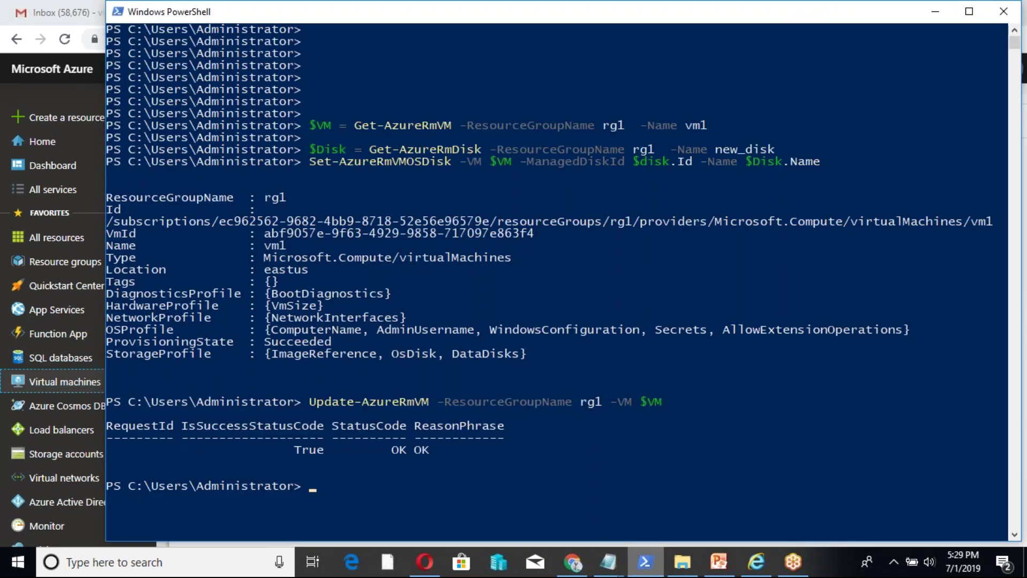
click(929, 9)
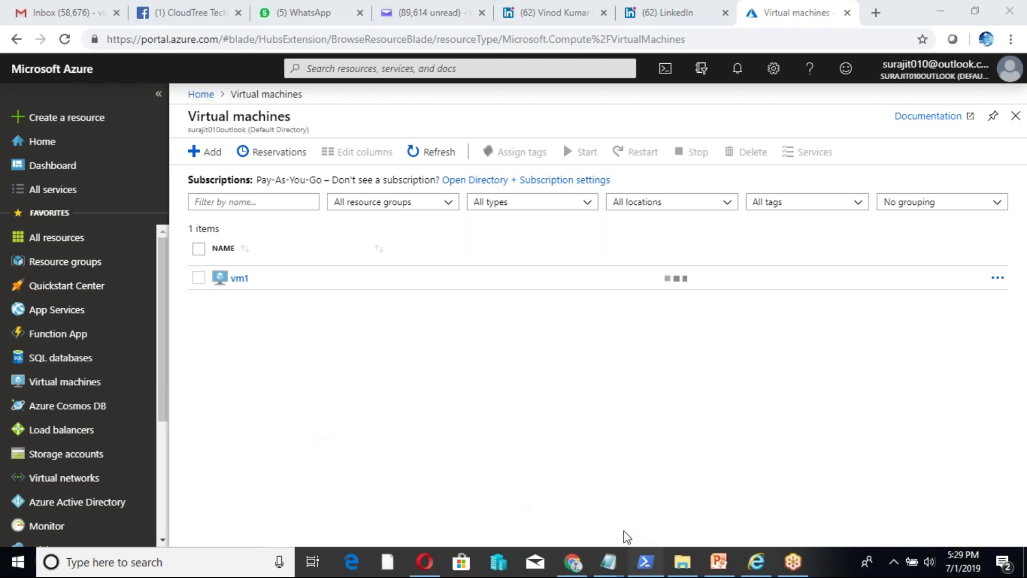
click(644, 561)
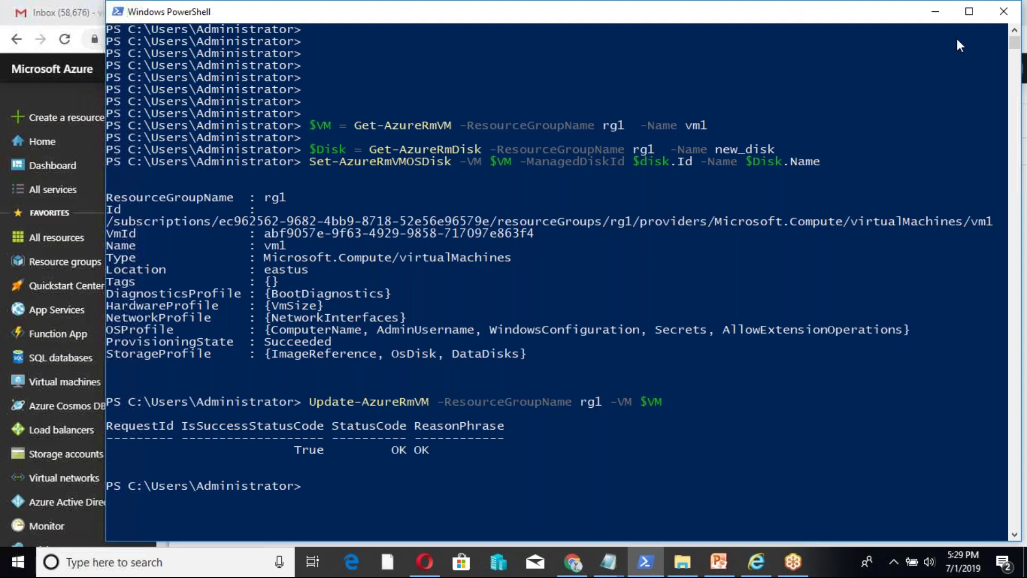
click(934, 13)
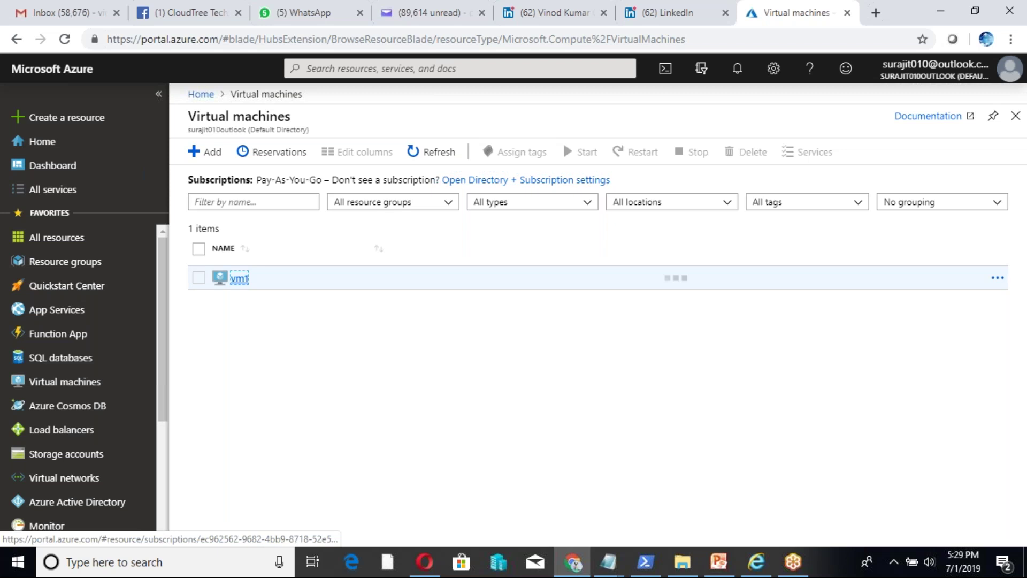
Step: Open vm1 and check which OS disk is attached on its Disks page
click(239, 278)
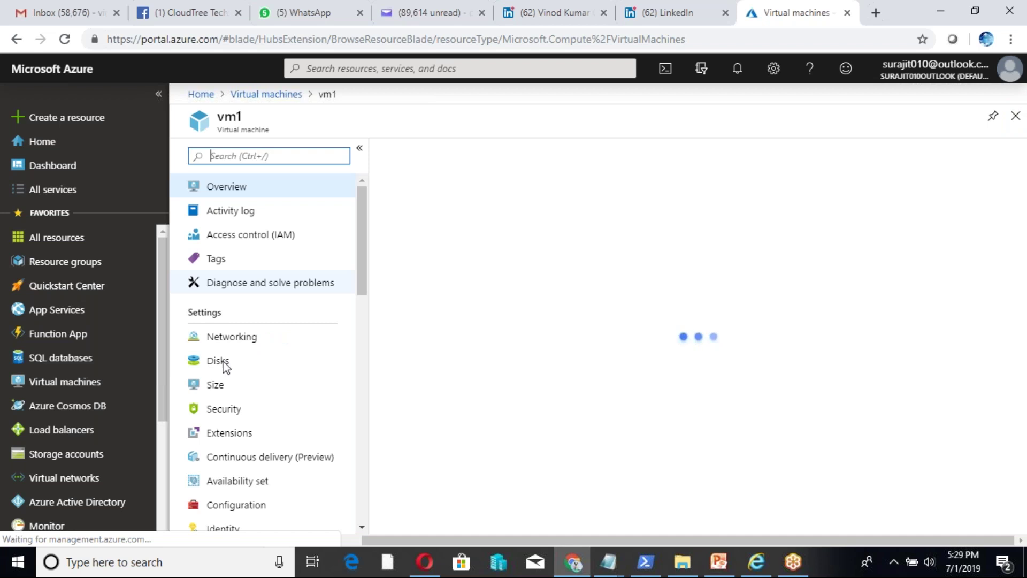
click(219, 361)
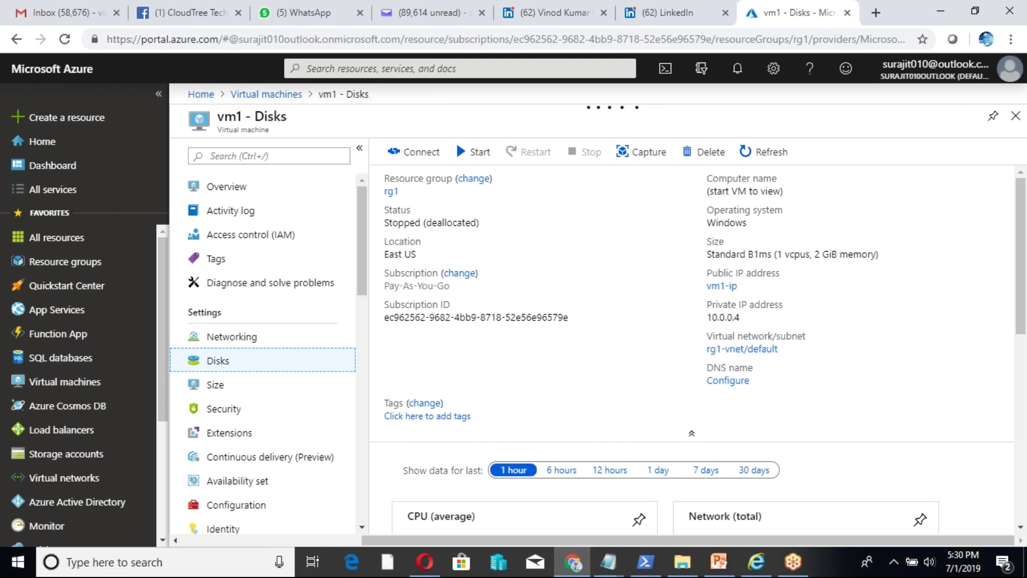
click(473, 178)
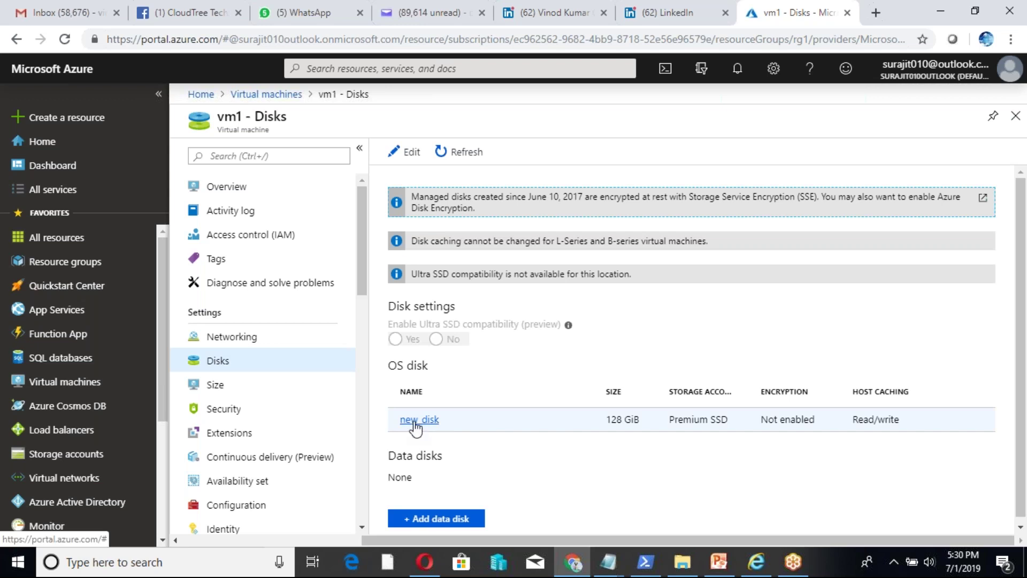
Step: Return to vm1's overview and start the virtual machine
click(234, 191)
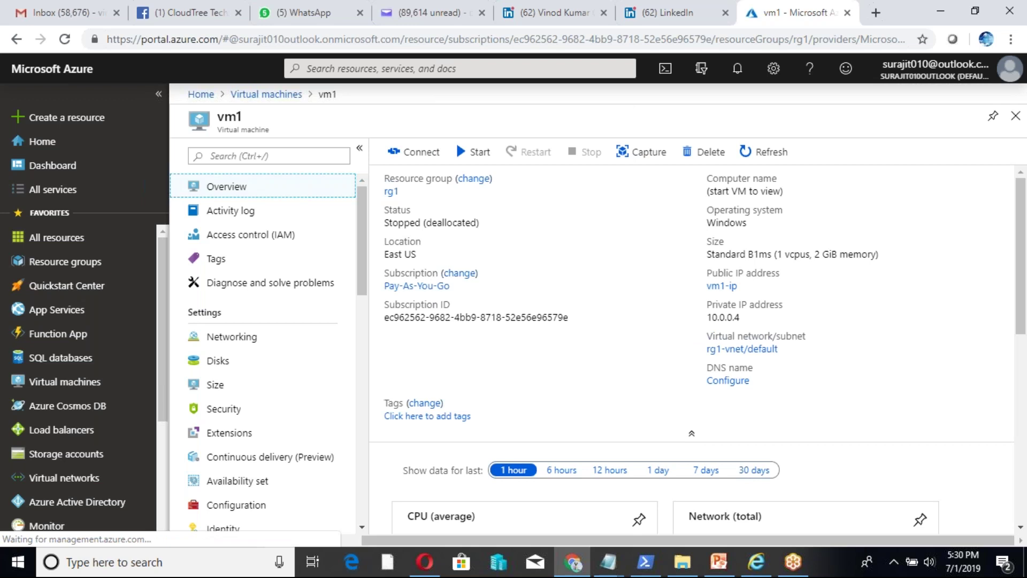
click(478, 156)
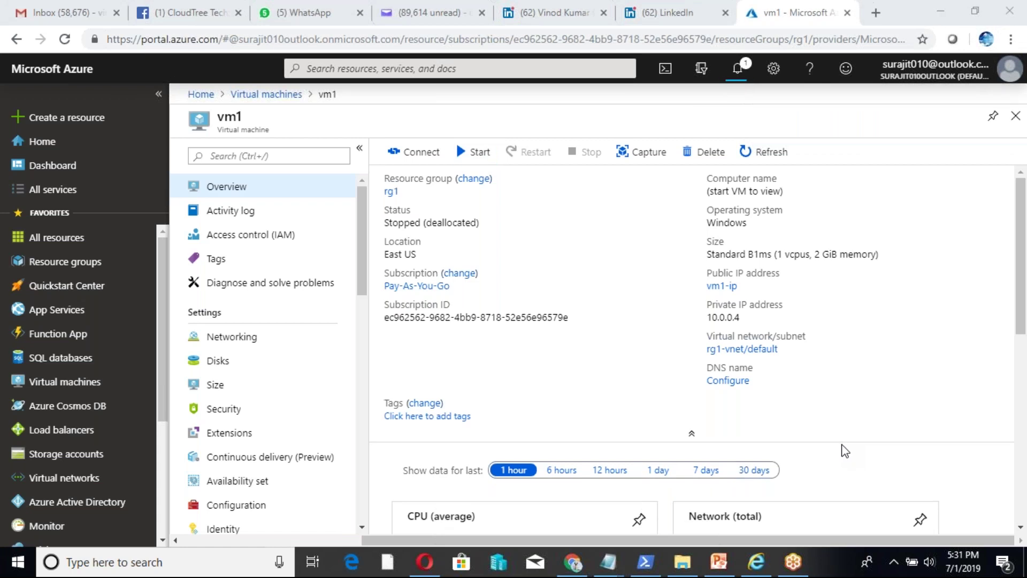
Step: Refresh vm1's overview after starting the virtual machine and copy its public IP address to the clipboard
click(774, 155)
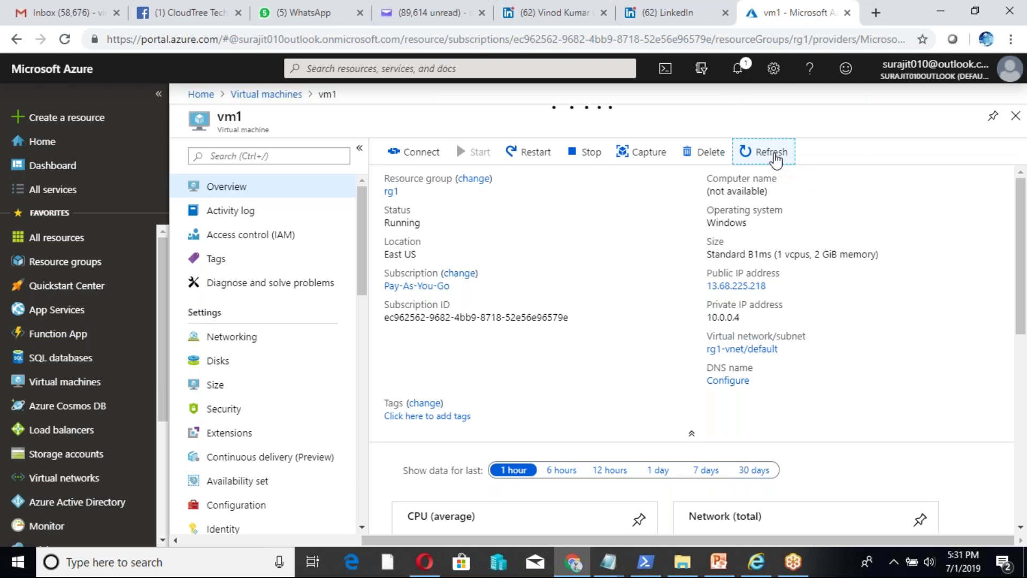
click(771, 152)
click(775, 286)
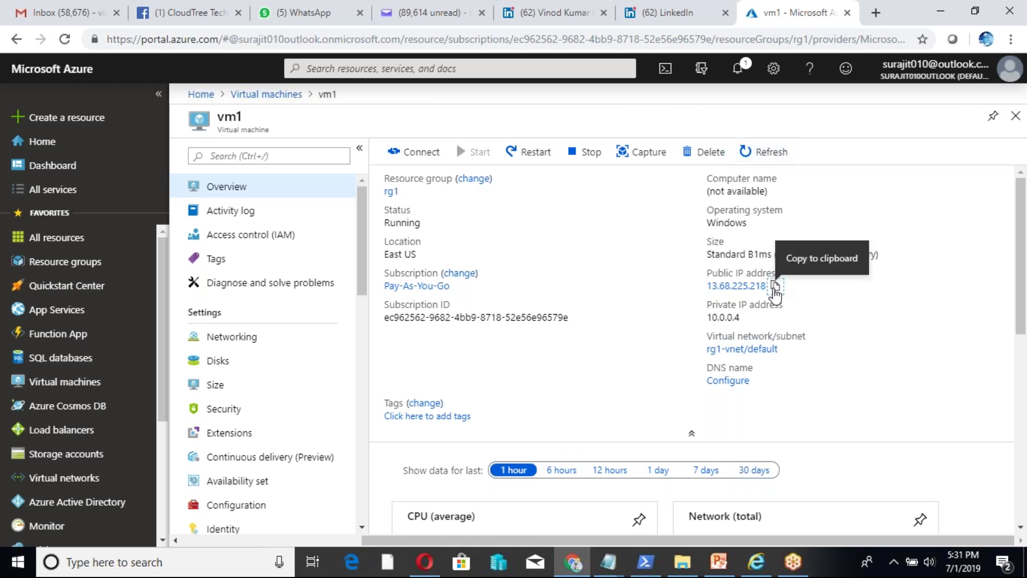
click(774, 286)
click(775, 286)
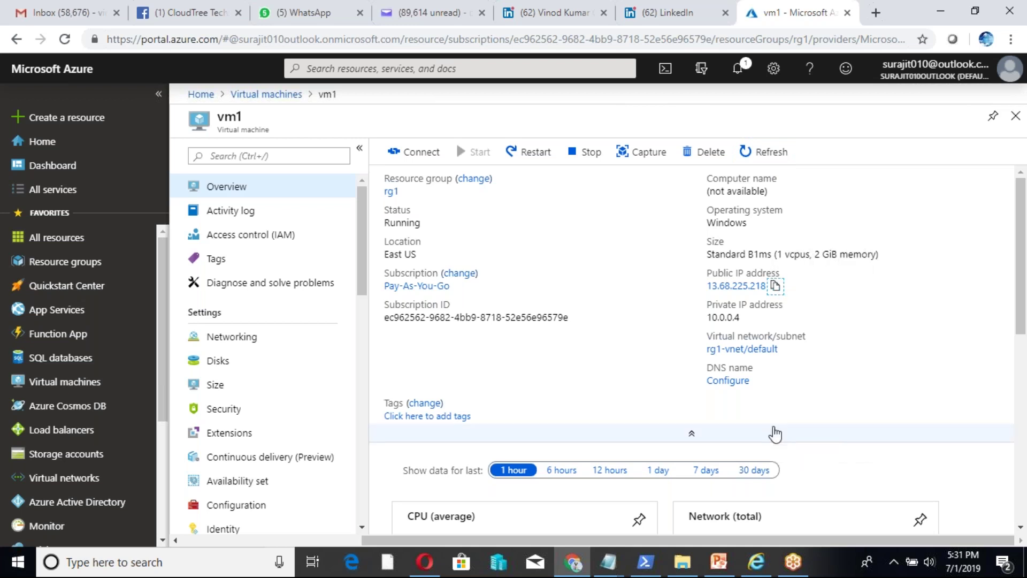
Step: Launch mstsc and try to connect to vm1's public IP address, 13.68.225.218
key(super+r)
text(mstsc)
key(Return)
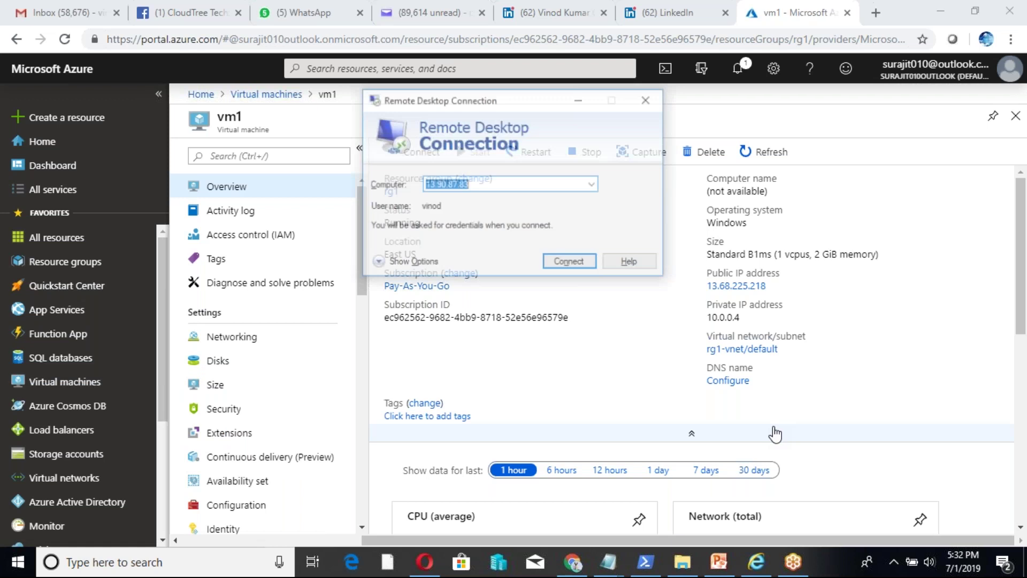
click(587, 263)
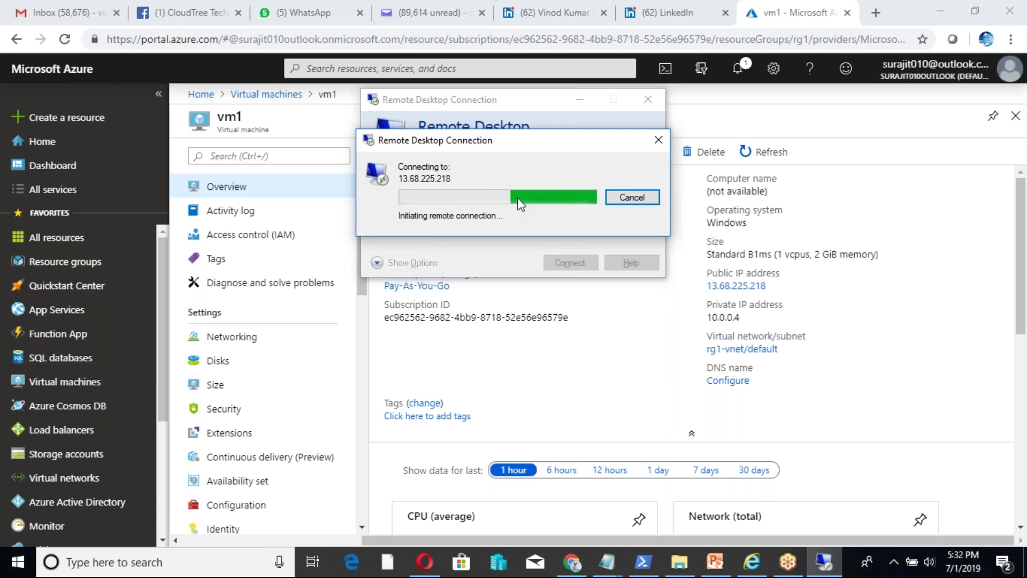
Step: Close the Remote Desktop connection error and retry connecting to 13.68.225.218
click(631, 197)
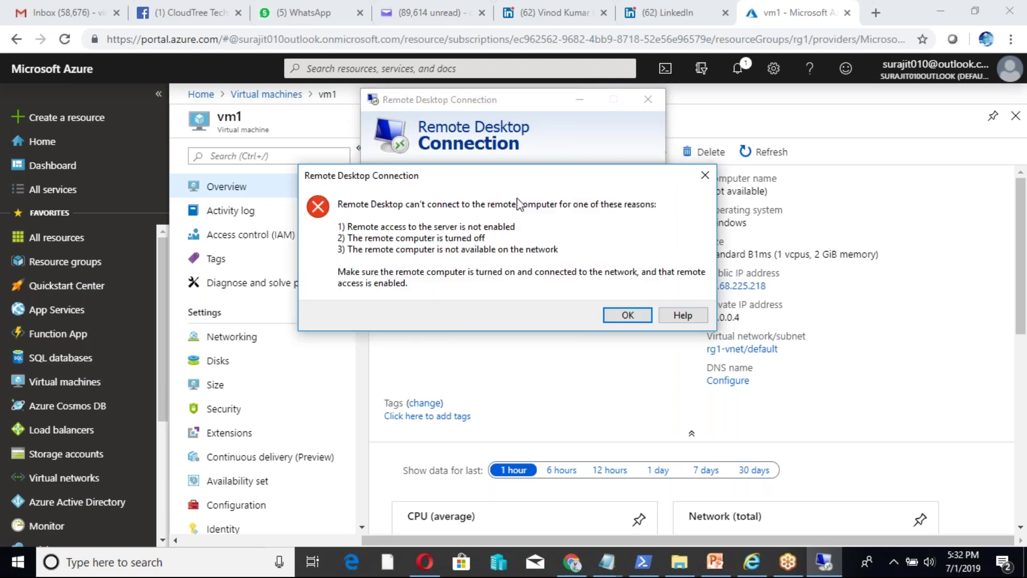
click(620, 316)
click(580, 266)
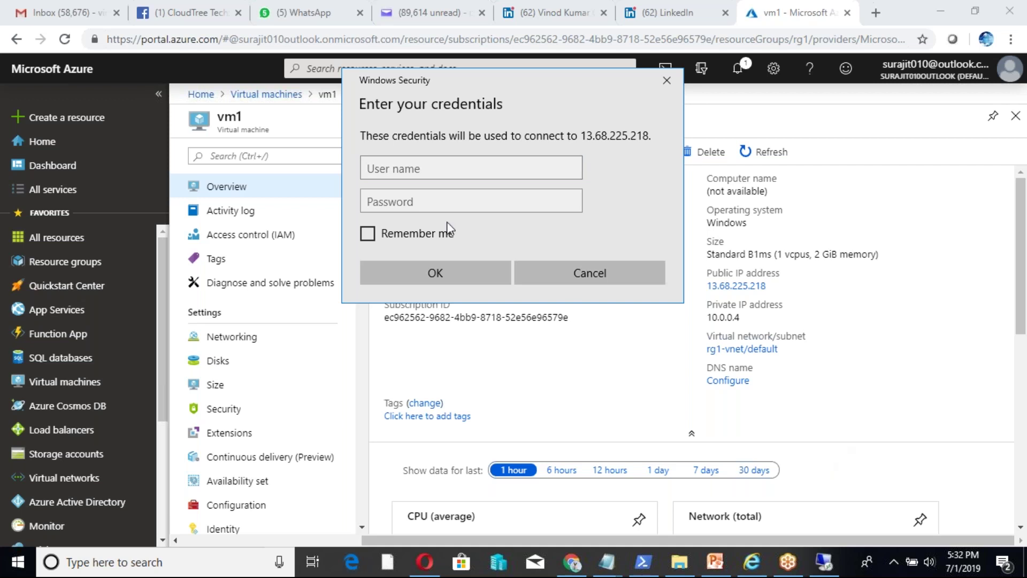
Step: Sign in to vm1 with the administrator's user name and account password, and accept connecting despite the certificate errors
click(370, 169)
text(vinod)
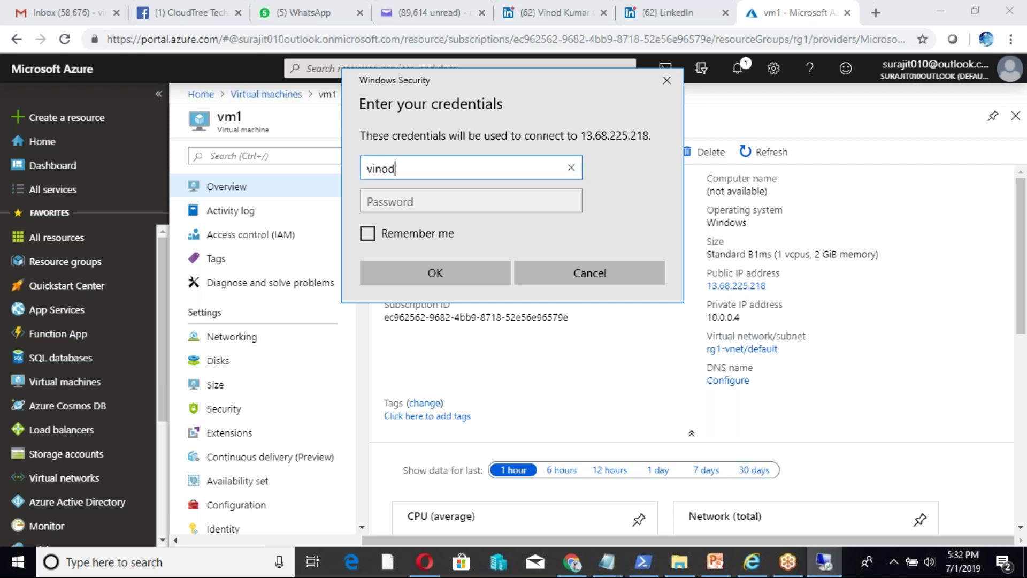
key(Tab)
text(************)
key(Return)
click(467, 282)
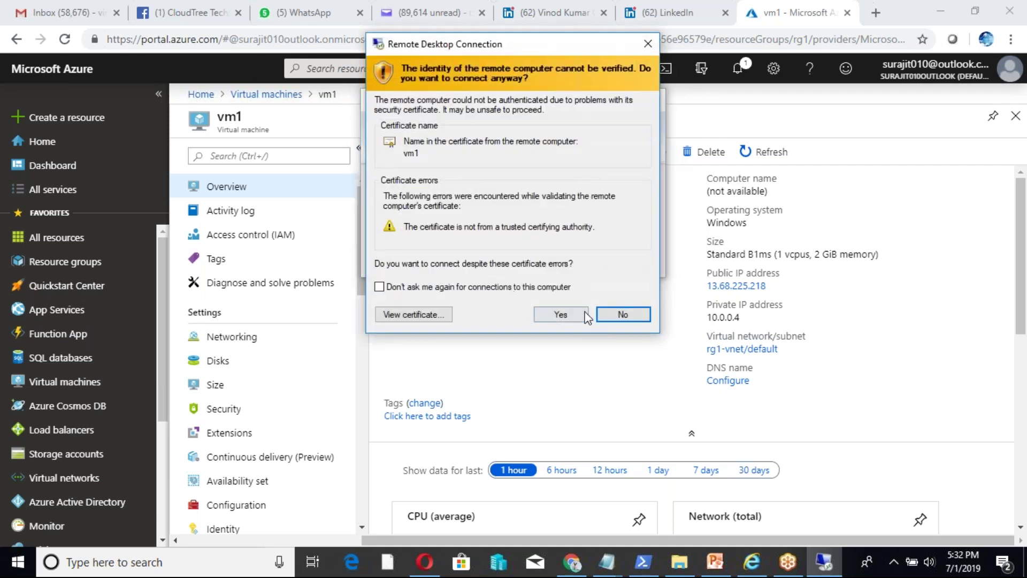
click(586, 316)
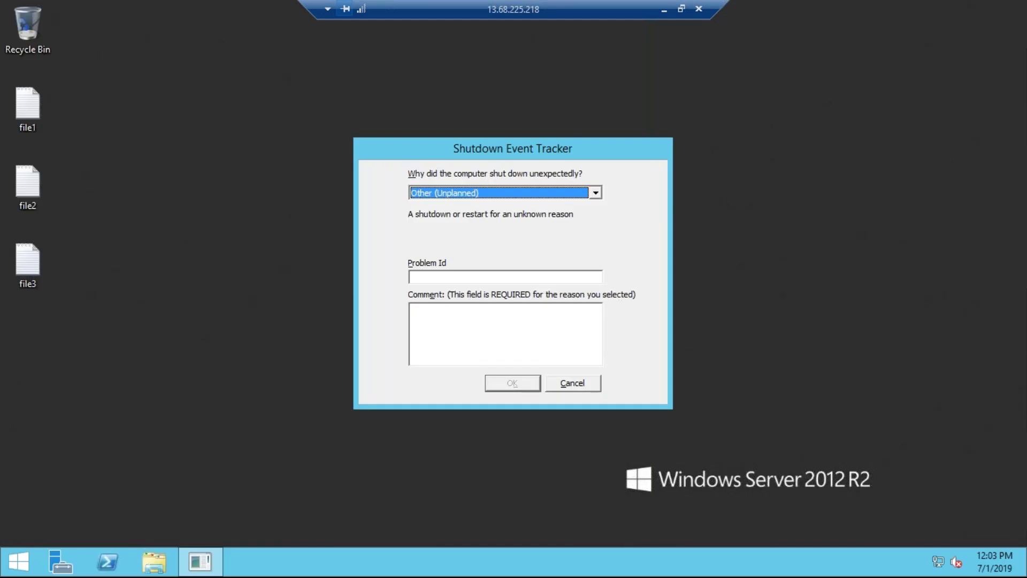
Step: Dismiss the Shutdown Event Tracker and check the remote desktop for the deleted files file1, file2 and file3
key(Escape)
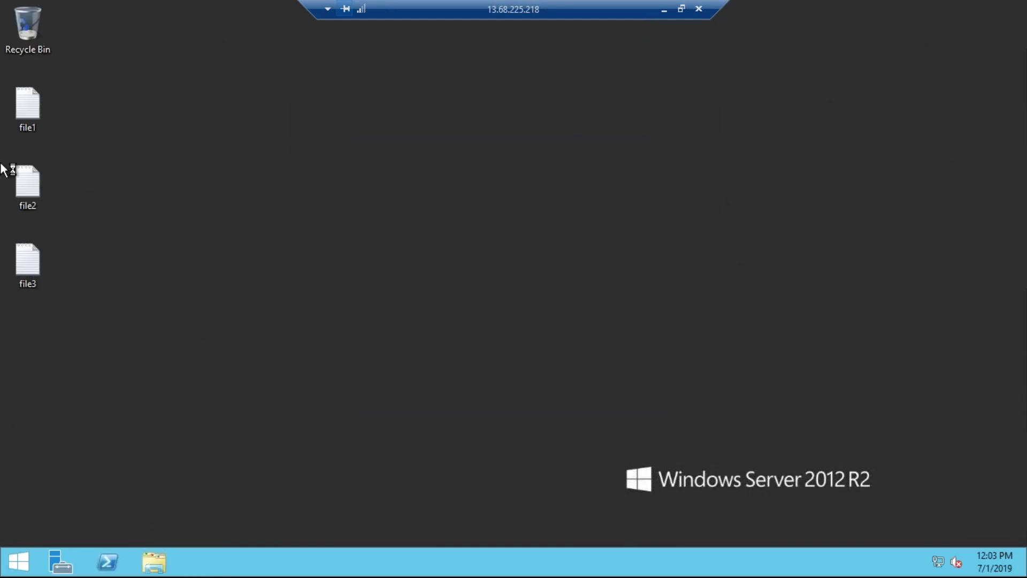
drag(3, 82, 92, 277)
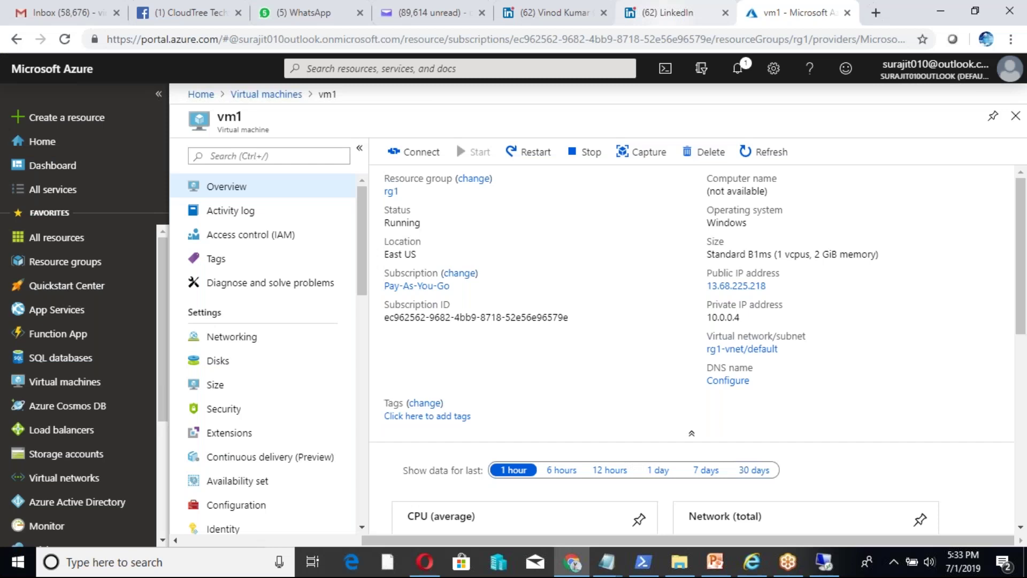
Step: Review the STEPS list in the Notepad notes and switch to the Azure VM Snapshot and Rollback presentation in PowerPoint
mouse_move(606, 562)
click(593, 497)
click(259, 231)
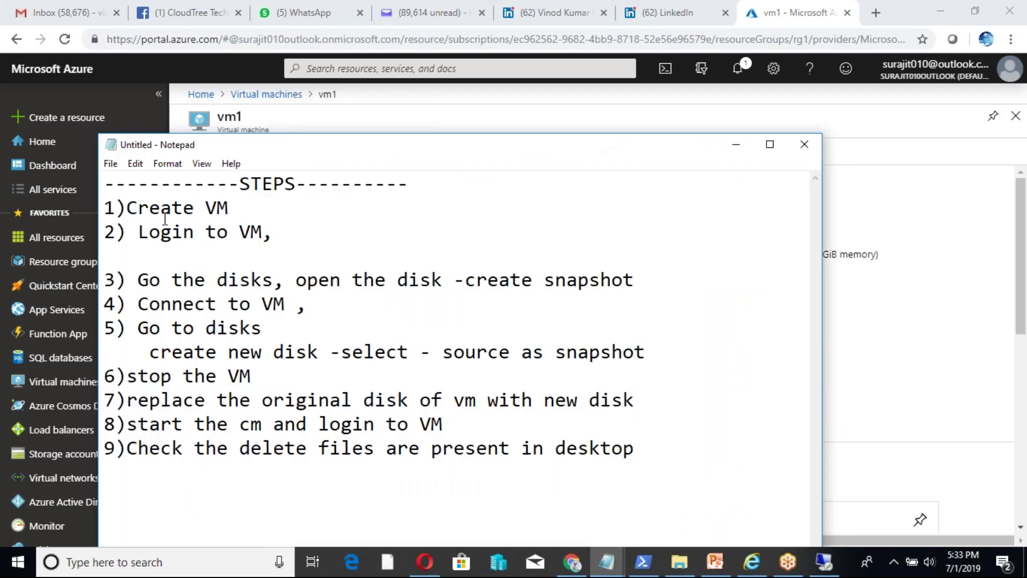
click(726, 564)
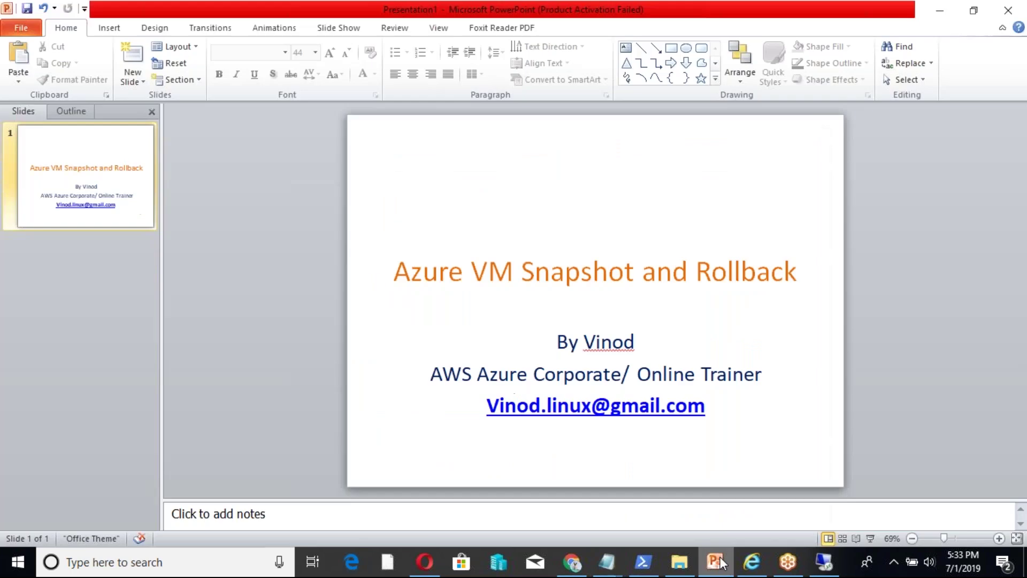